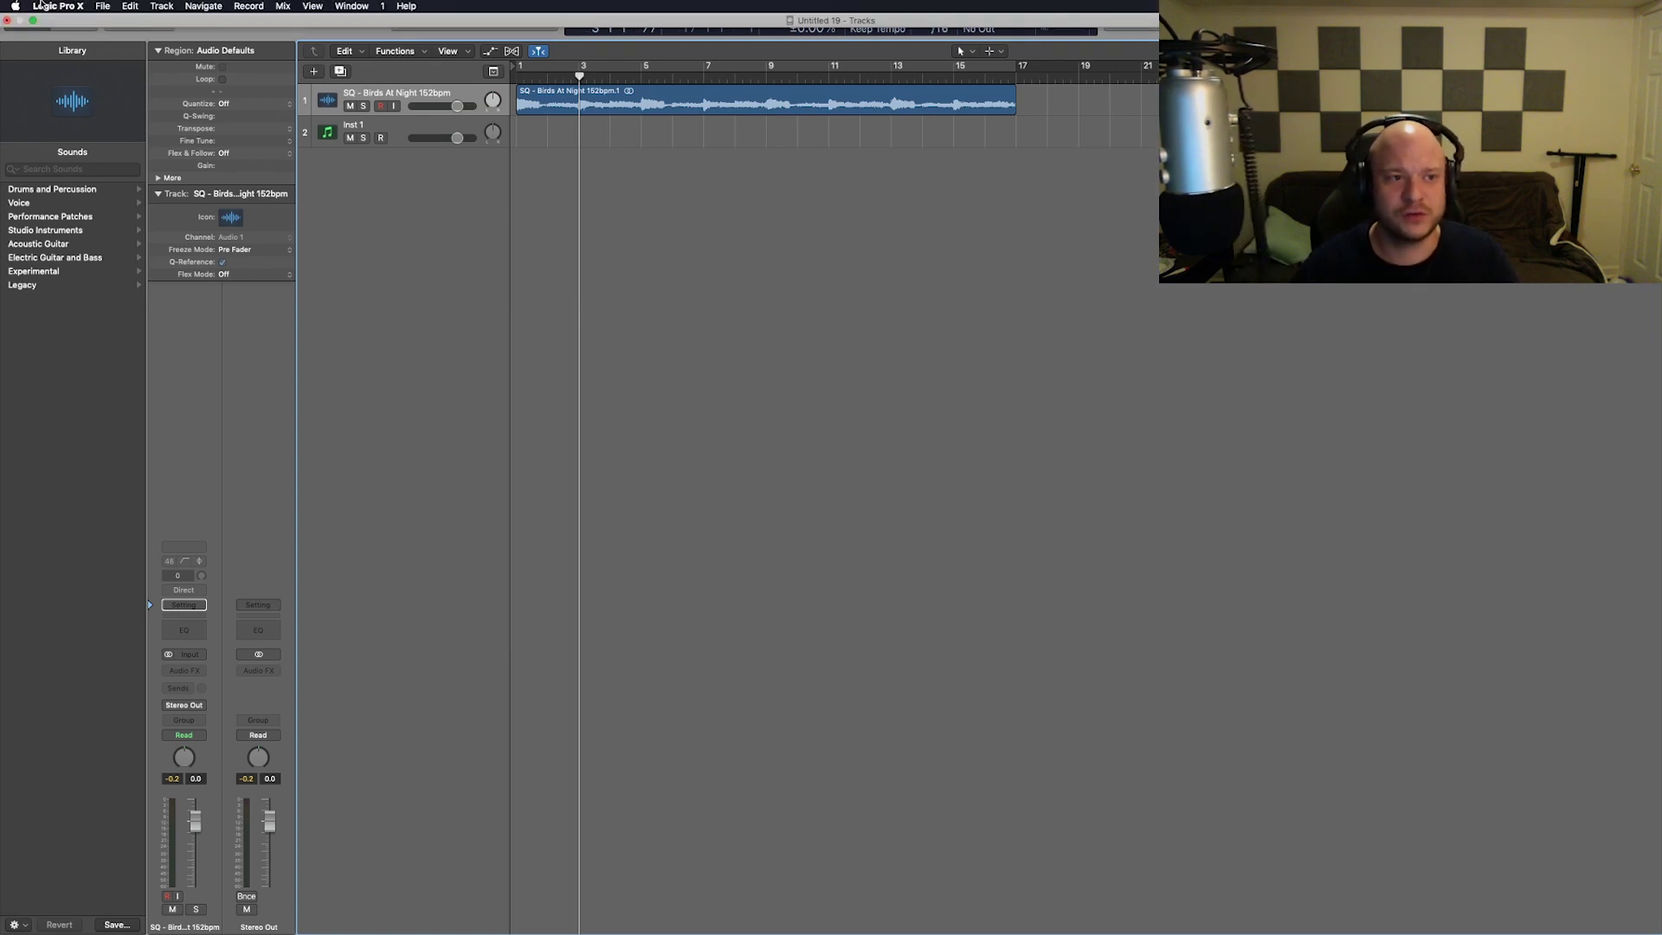
Open the Key Commands editor, search 'st' and select Time Stretch Region Length to Locators
{"action": "left_click", "coordinate": [43, 7]}
{"action": "mouse_move", "coordinate": [105, 72]}
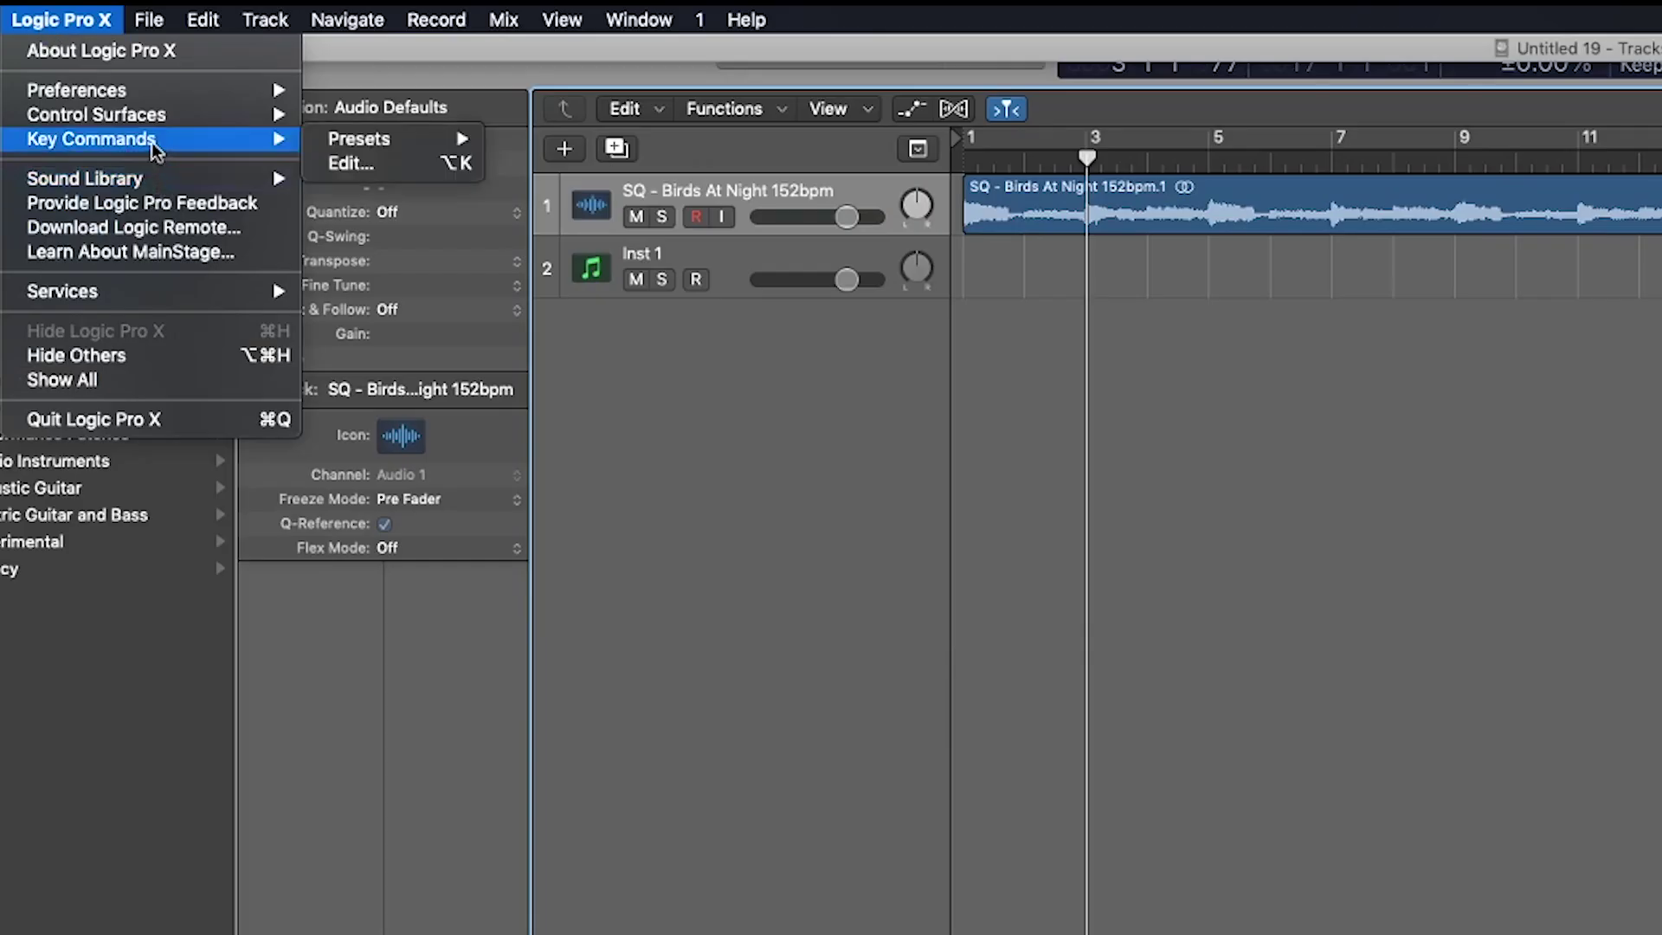
{"action": "left_click", "coordinate": [348, 161]}
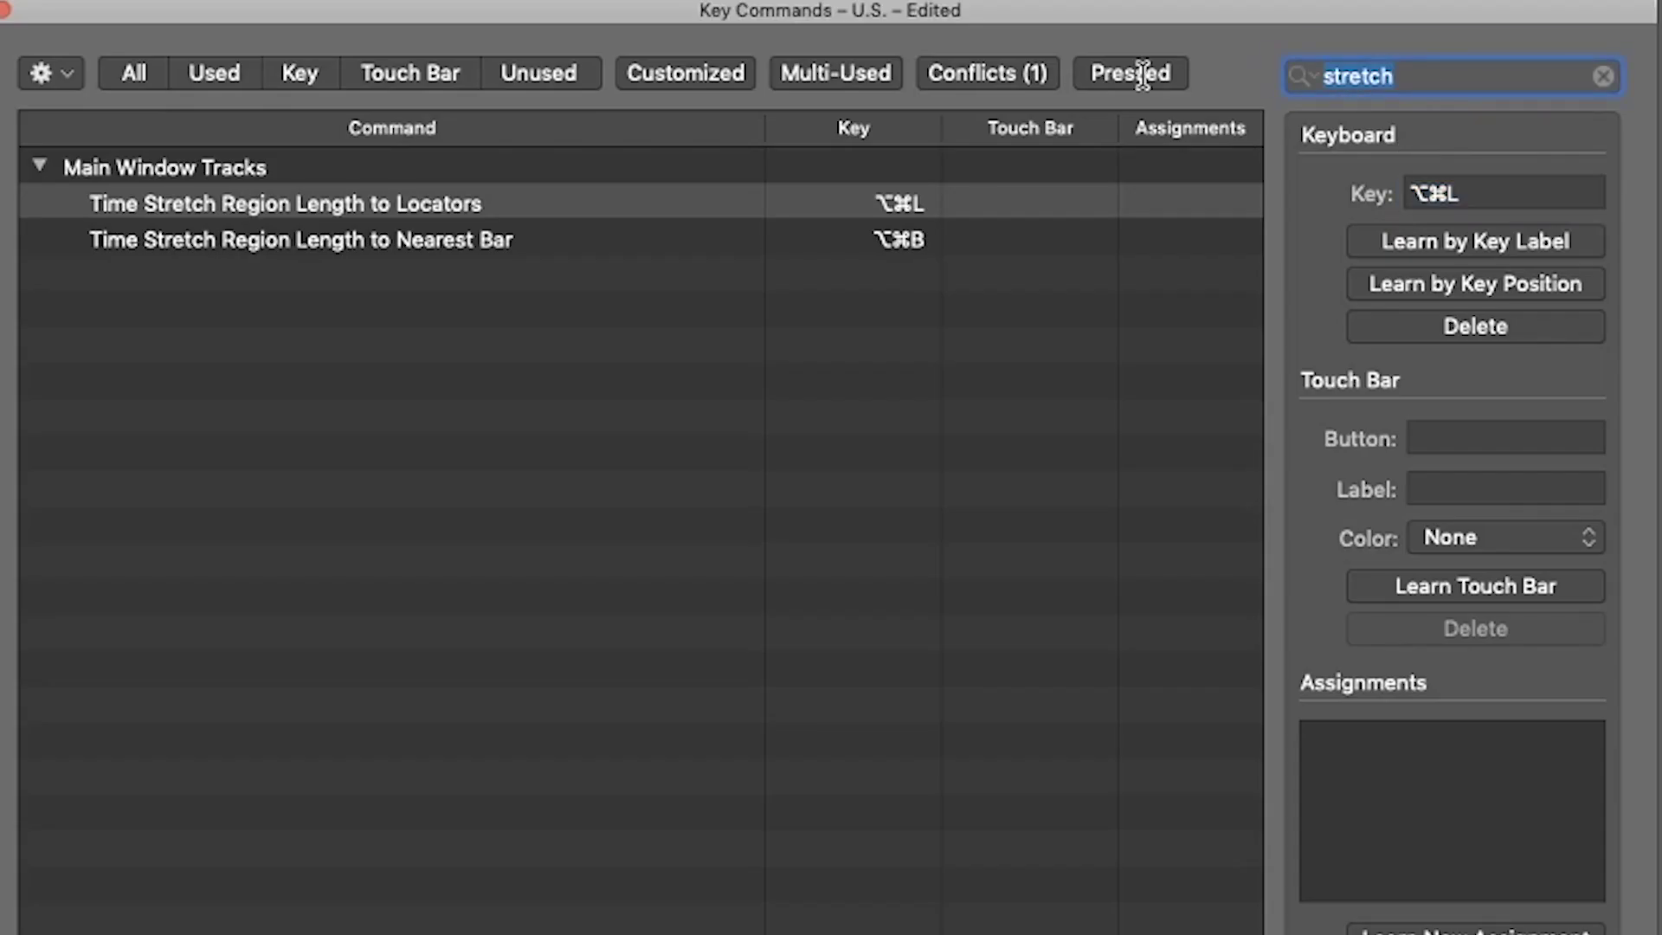
{"action": "type", "text": "st"}
{"action": "left_click", "coordinate": [298, 227]}
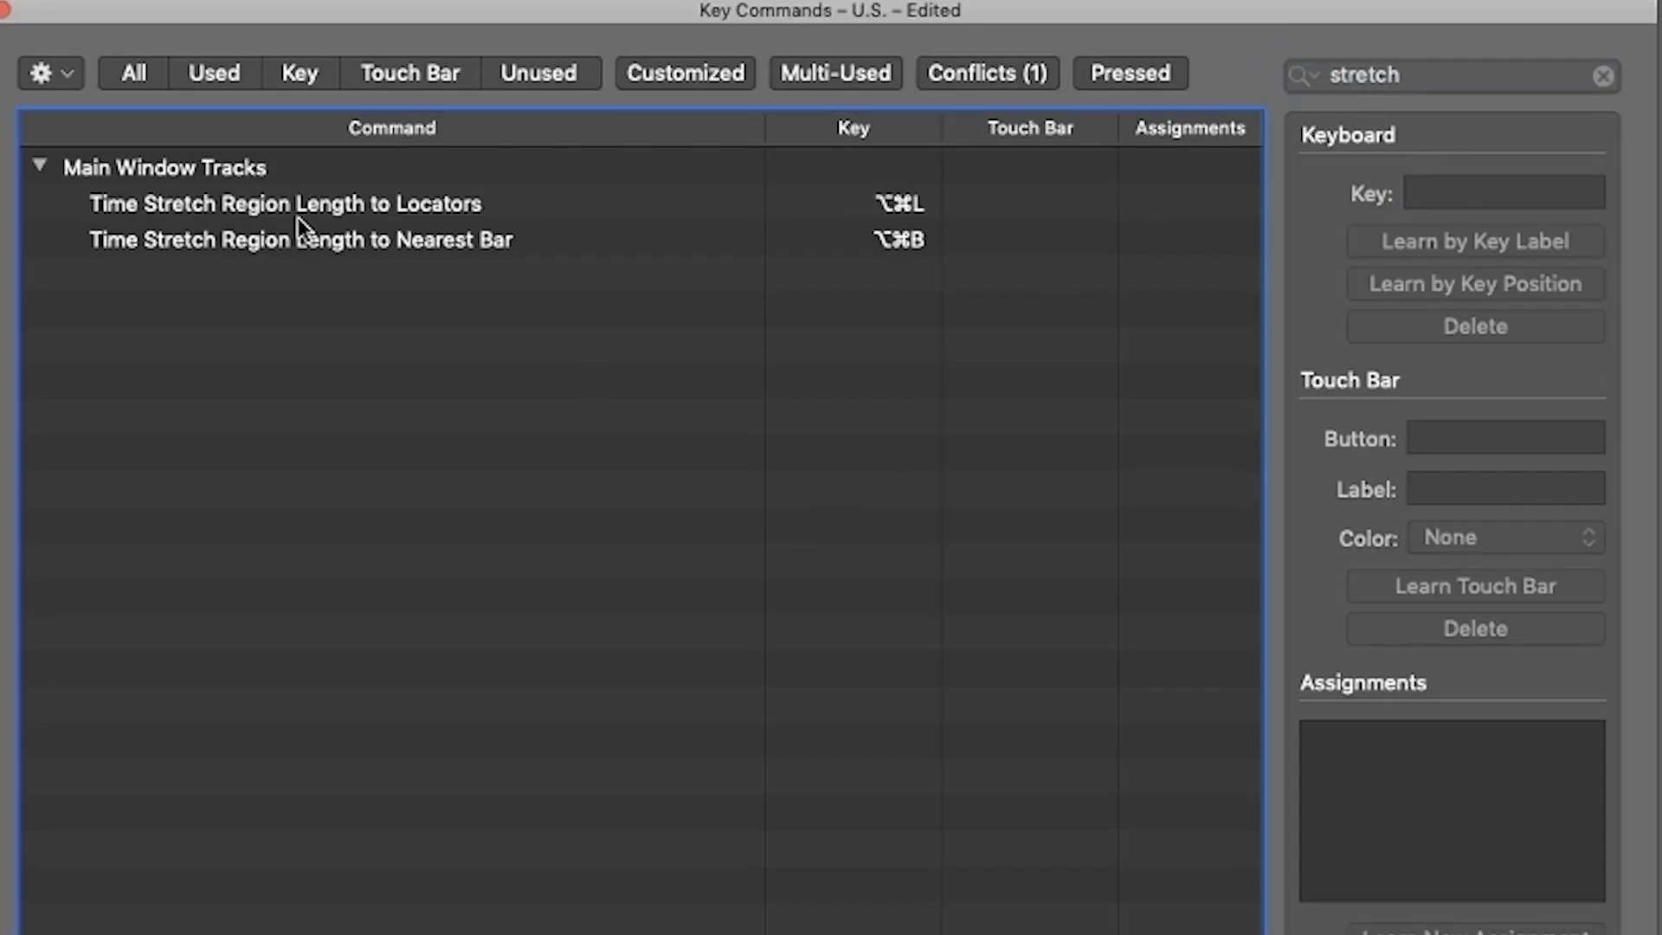
{"action": "left_click", "coordinate": [216, 216]}
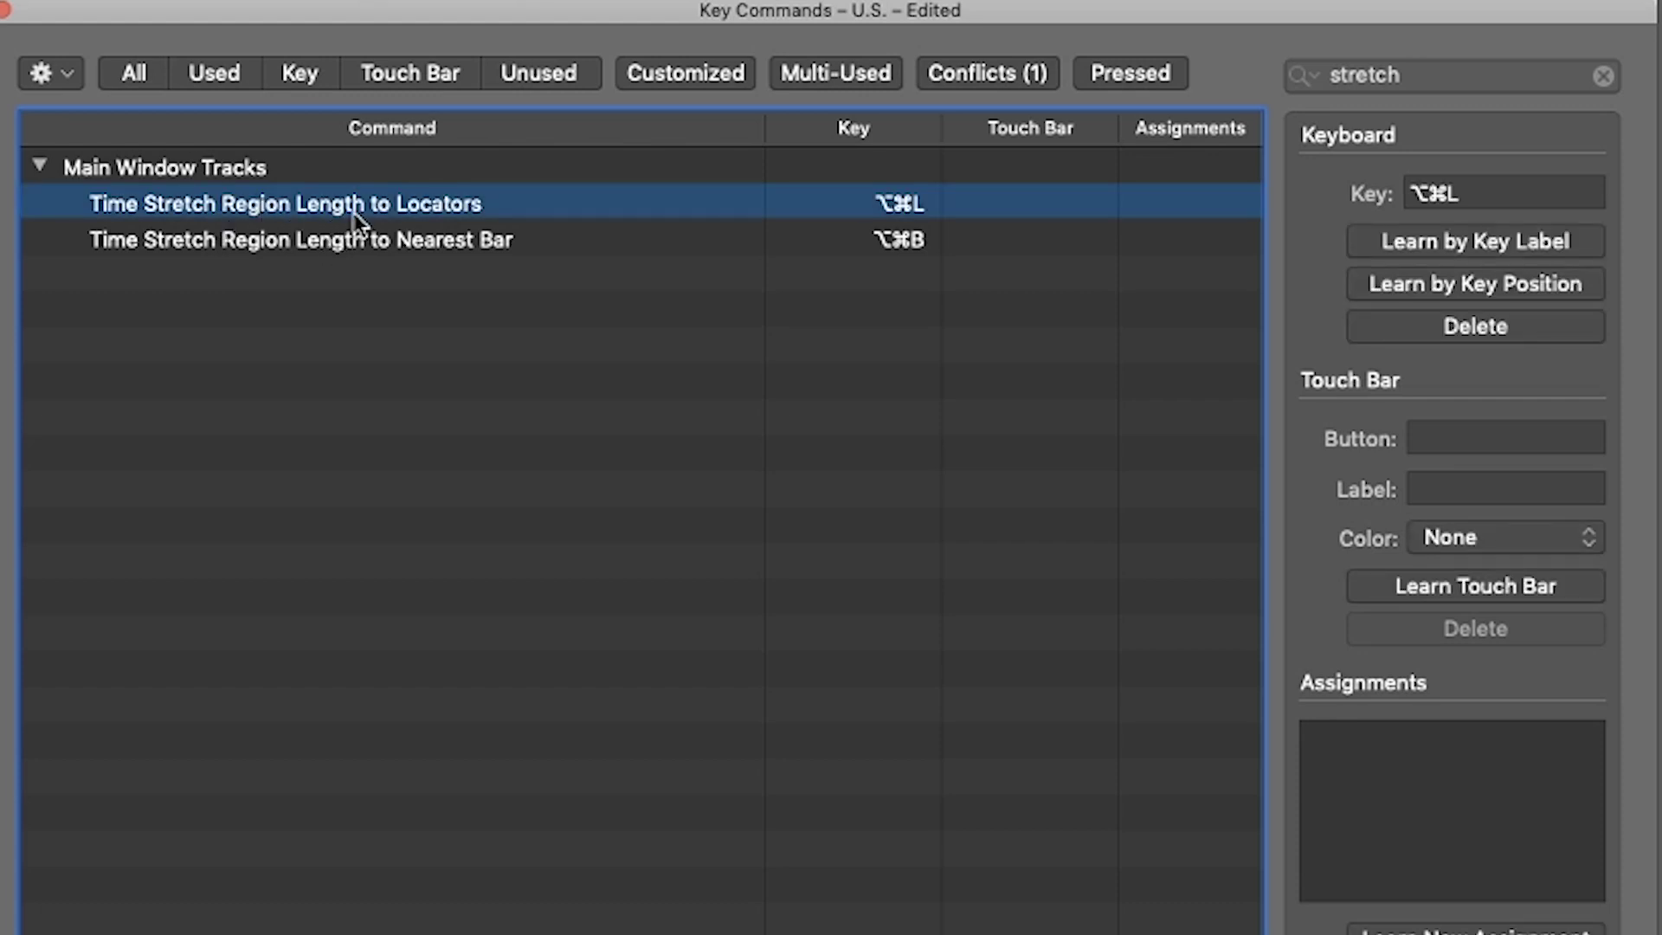
{"action": "left_click", "coordinate": [613, 239]}
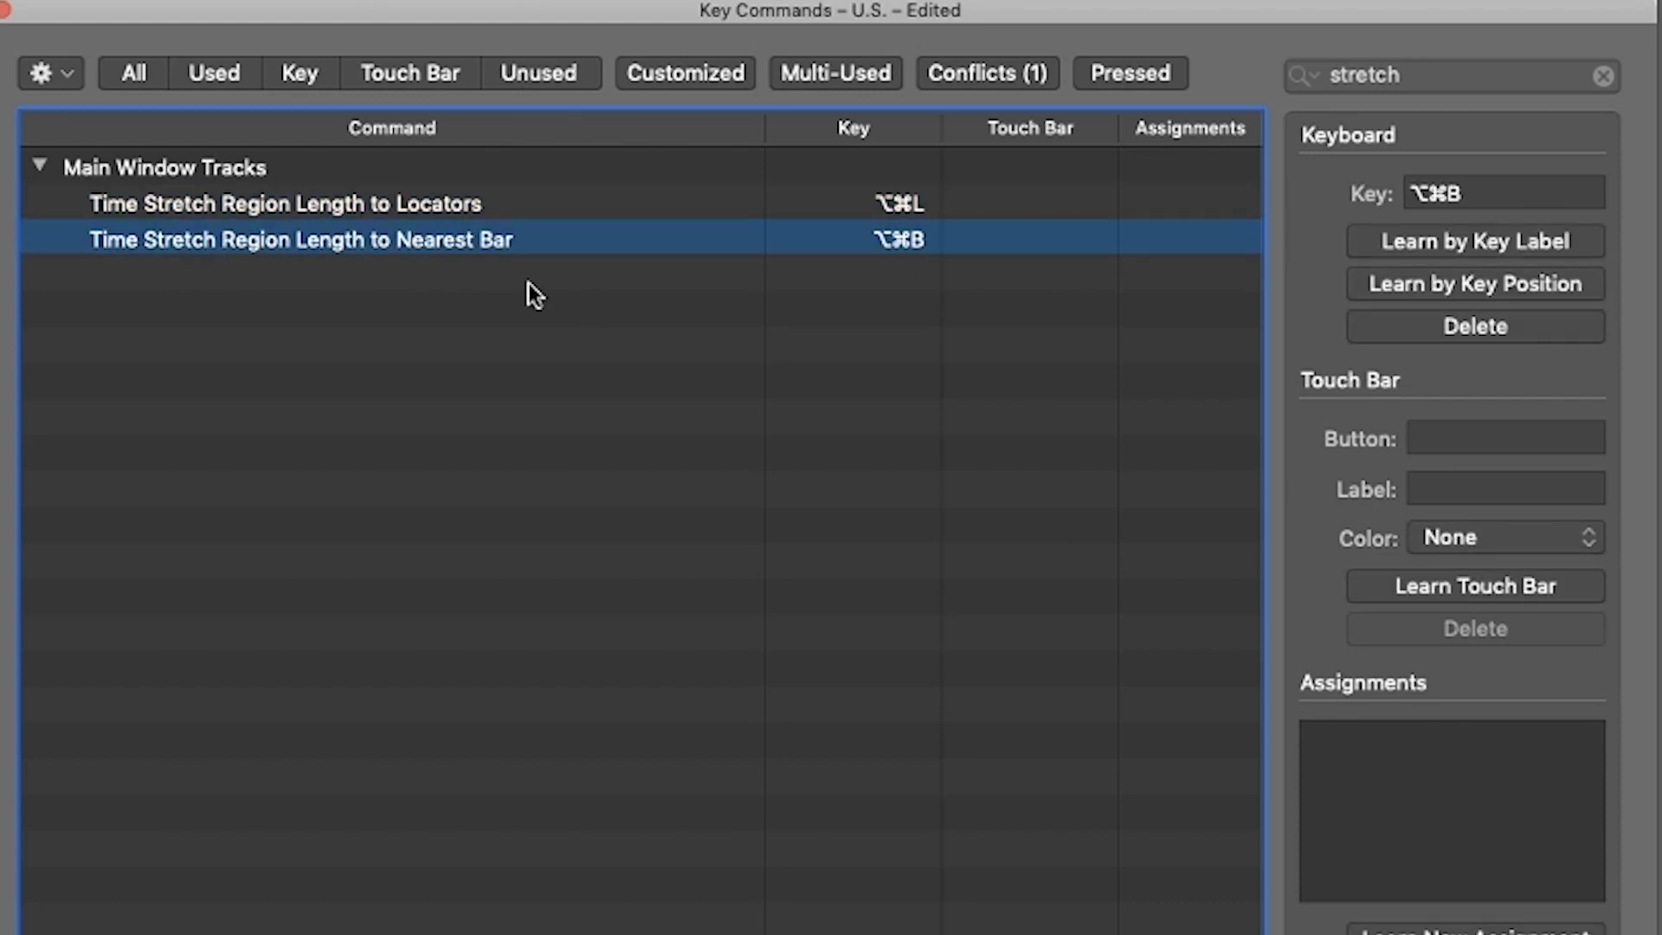
{"action": "left_click", "coordinate": [446, 216]}
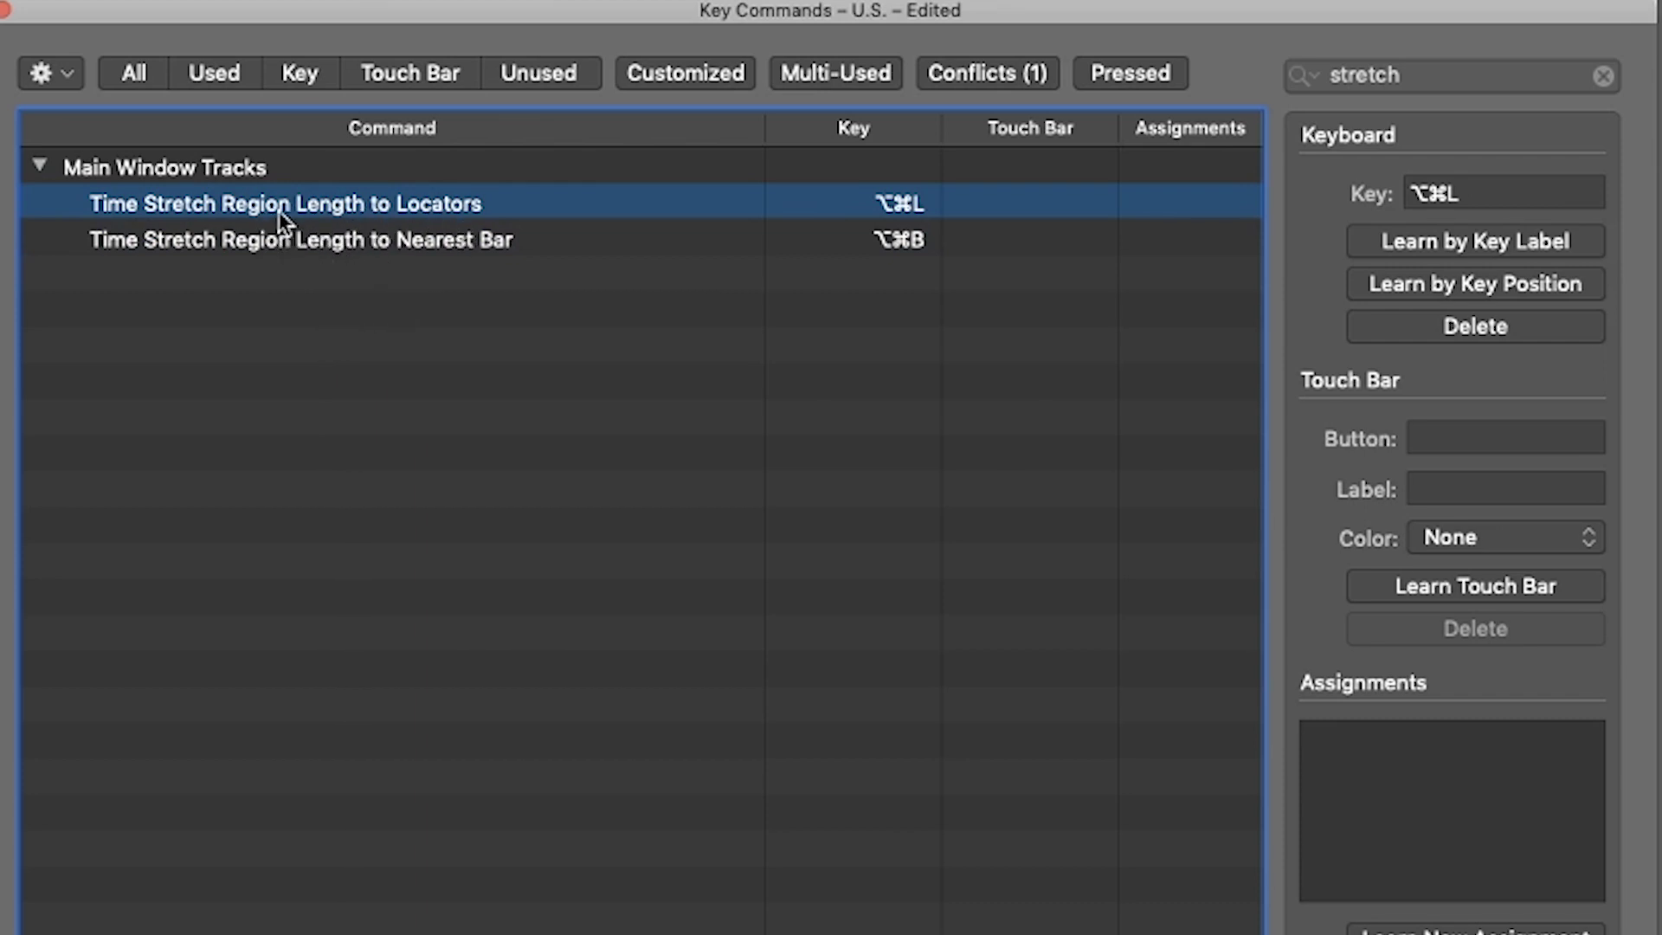
Assign the ⌥⌘L shortcut to Time Stretch Region Length to Locators
{"action": "left_click", "coordinate": [1499, 193]}
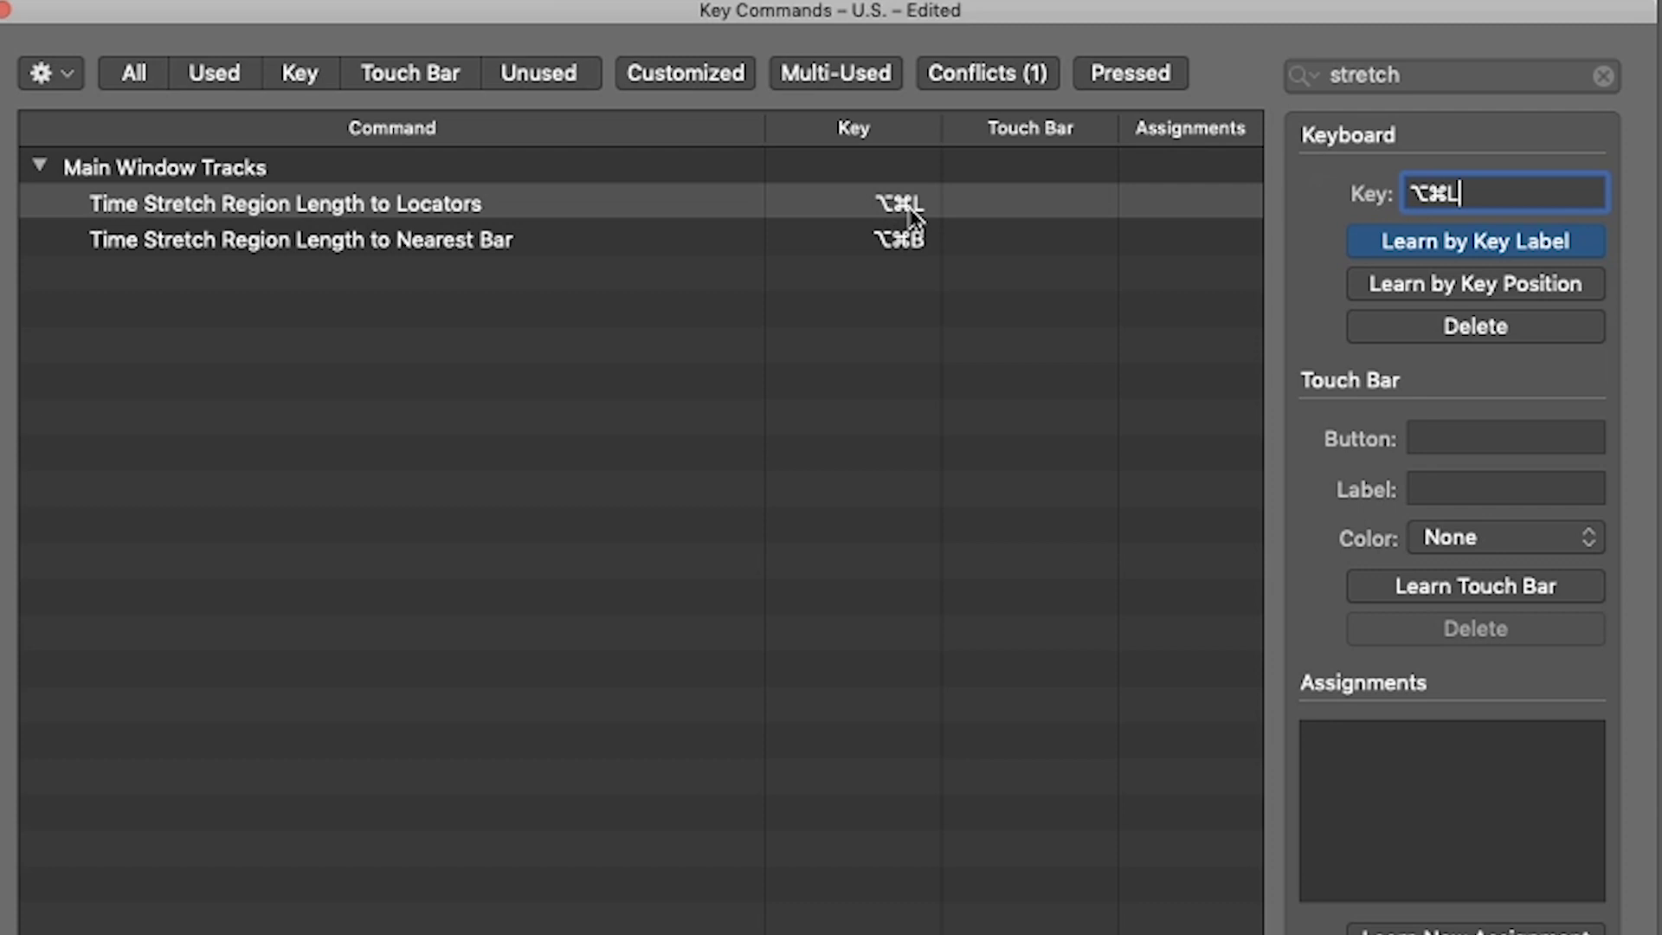
{"action": "key", "text": "alt+super+l"}
{"action": "key", "text": "BackSpace"}
{"action": "left_click", "coordinate": [571, 204]}
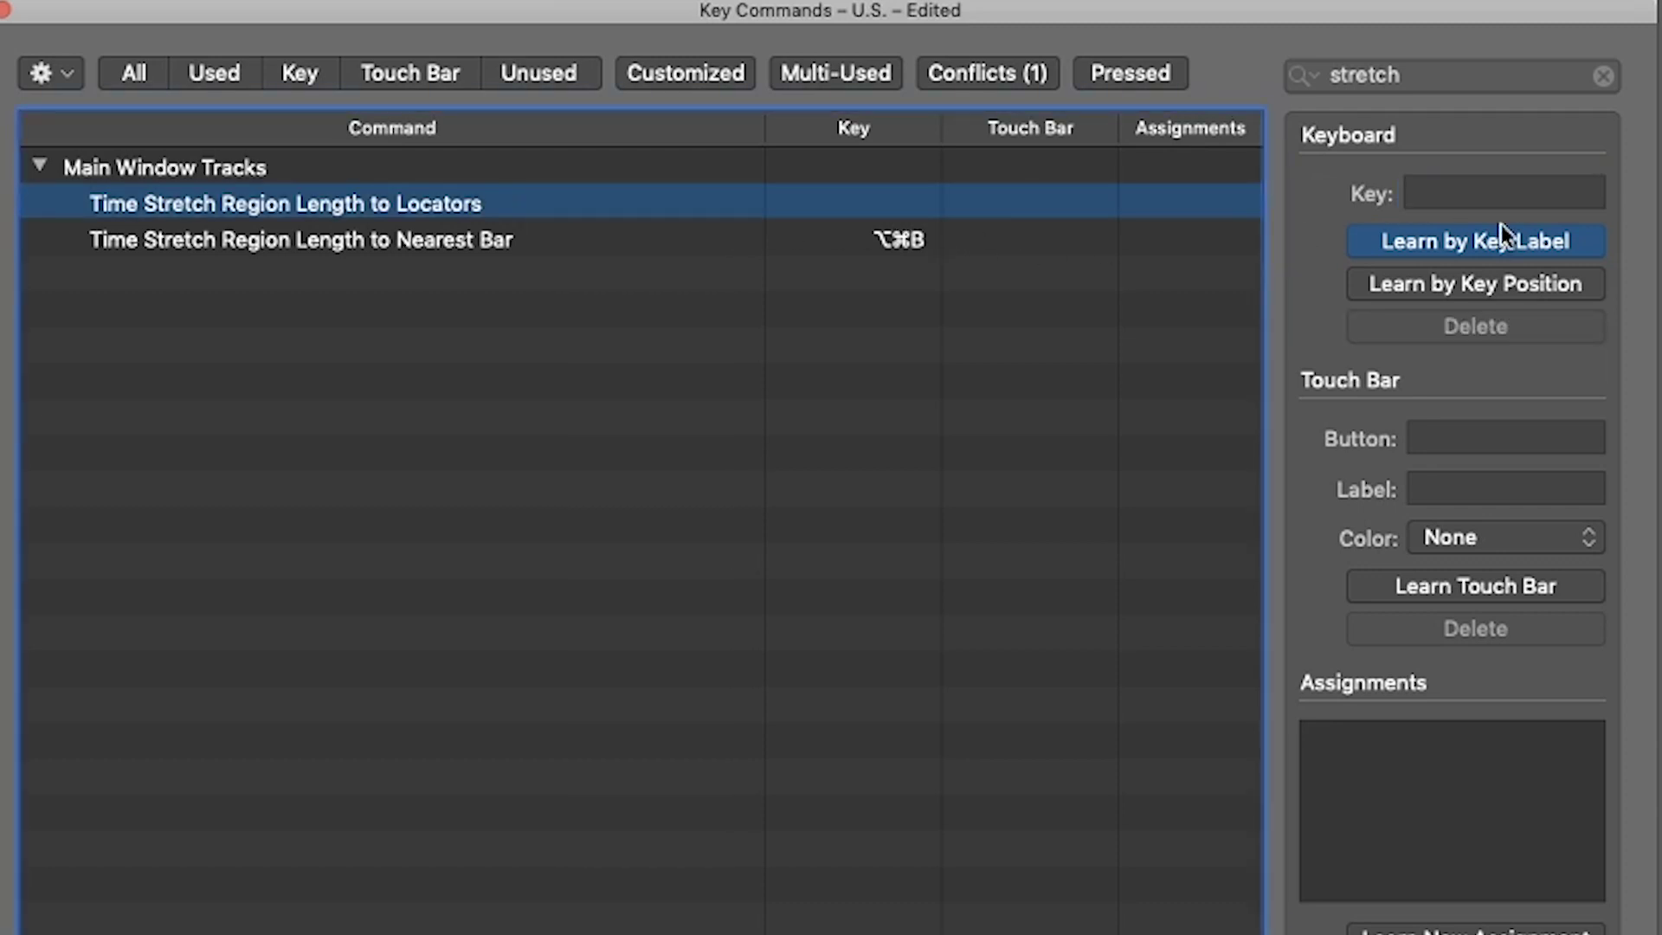
{"action": "left_click", "coordinate": [1470, 242]}
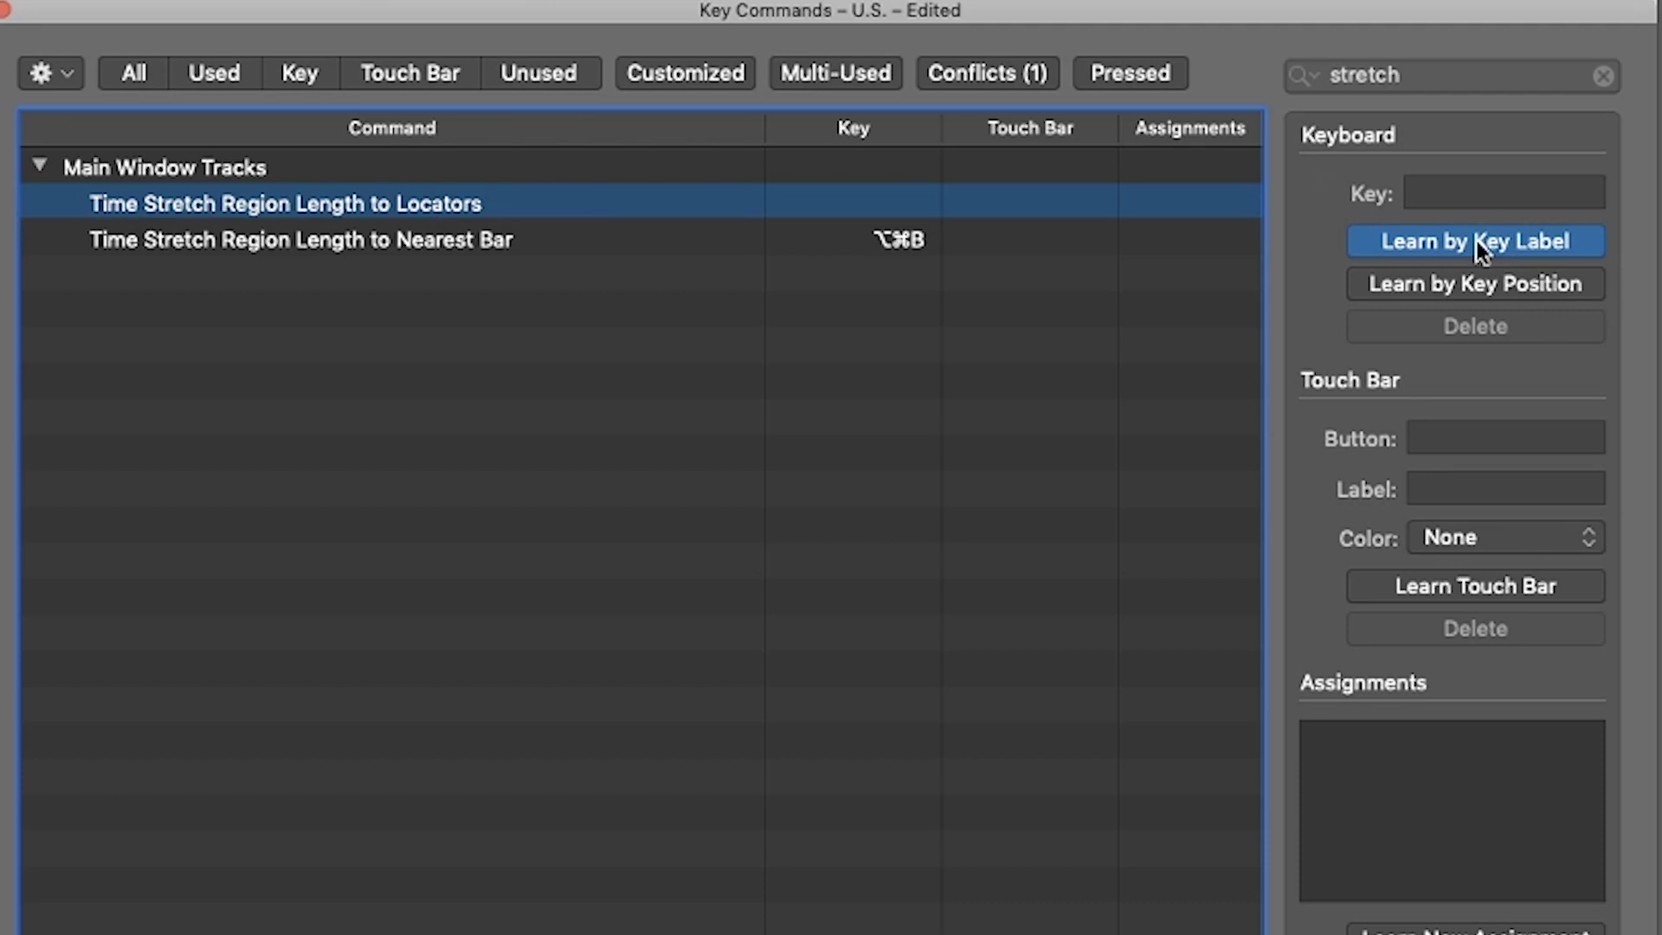
{"action": "key", "text": "alt+super+l"}
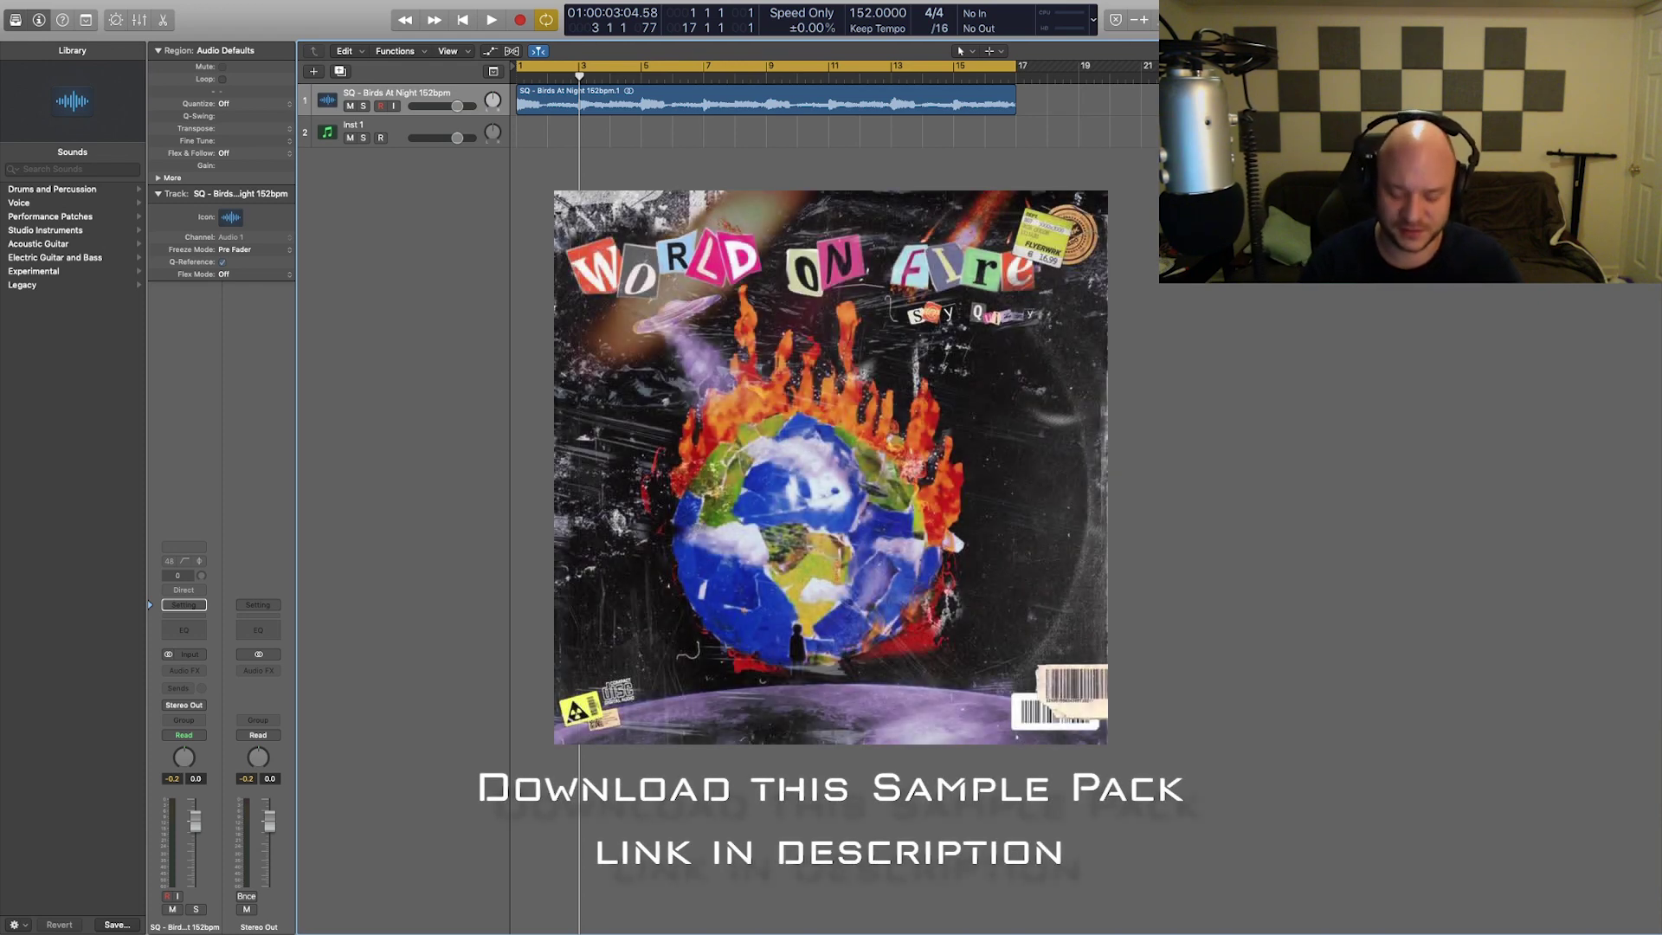
Play the Birds At Night sample at 152 BPM from the start, stopping near bar 17
{"action": "key", "text": "Return"}
{"action": "key", "text": "space"}
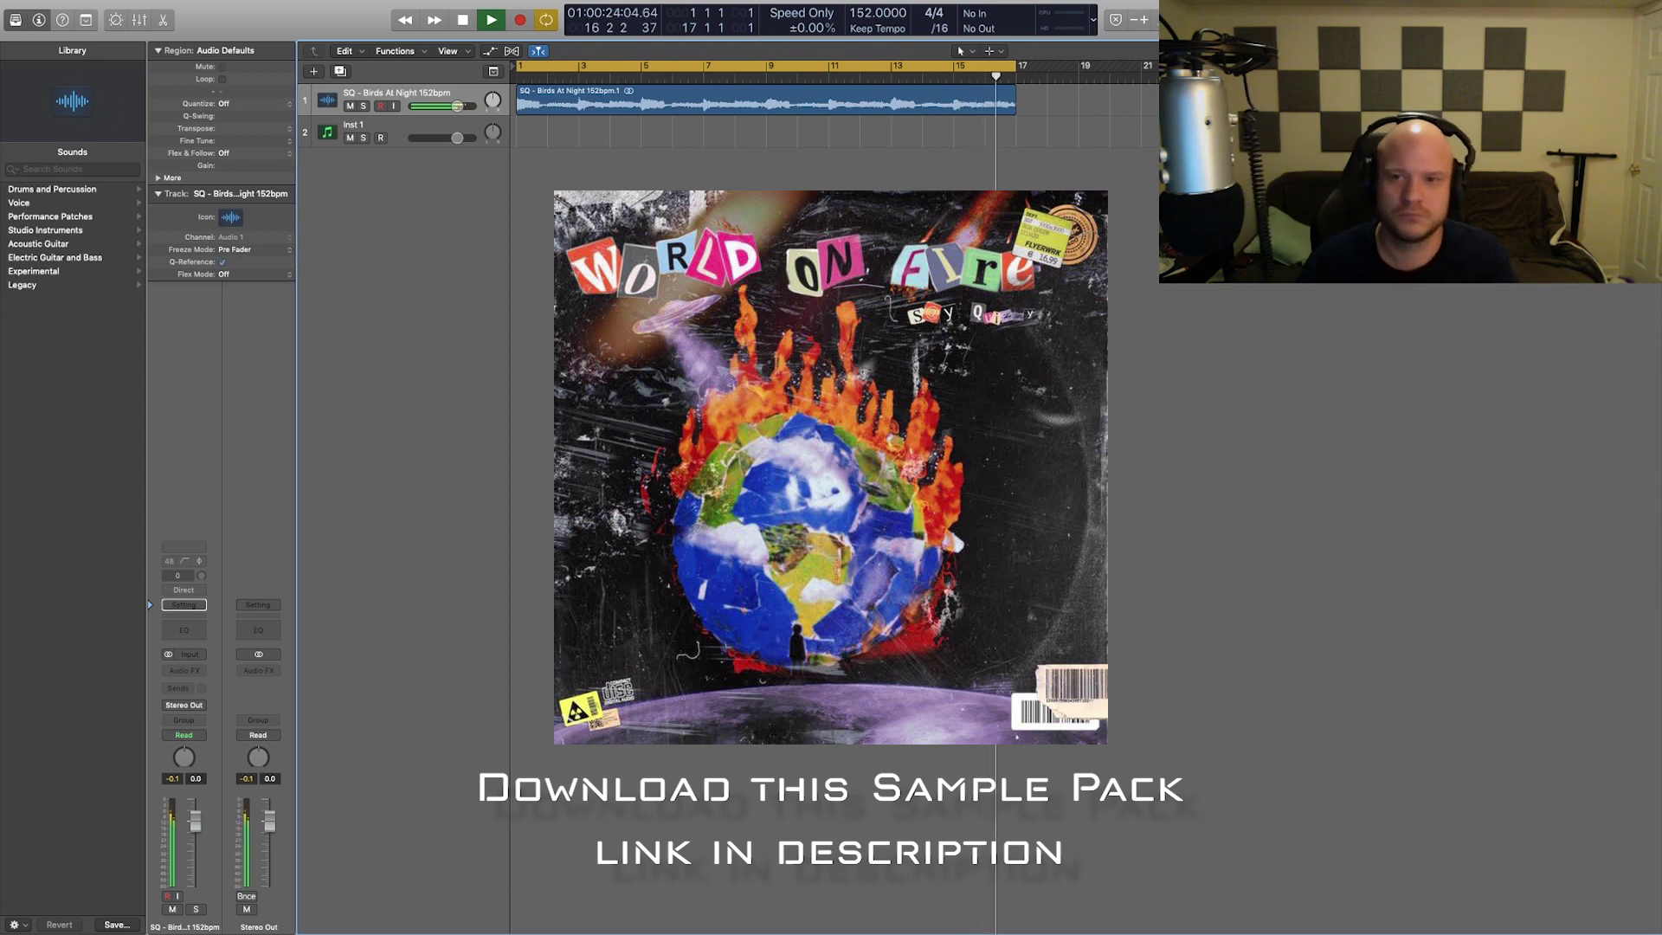
{"action": "key", "text": "space"}
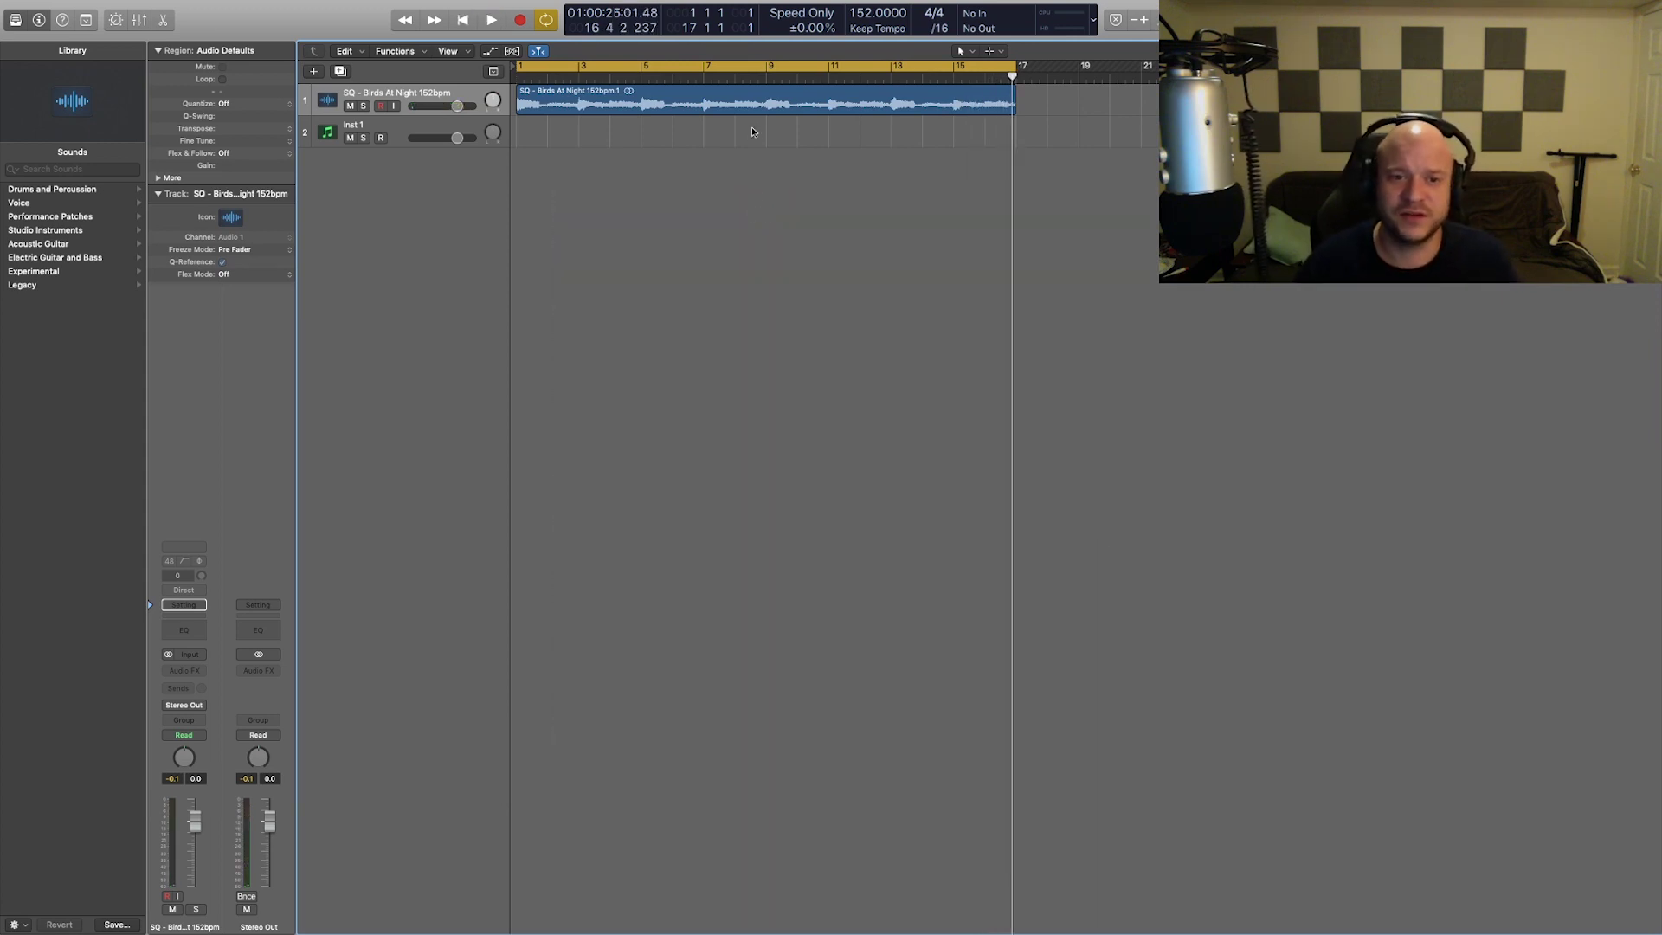
Lower the tempo to 141 BPM and time-stretch the region to fit the locators
{"action": "left_click_drag", "start_coordinate": [877, 13], "coordinate": [876, 39]}
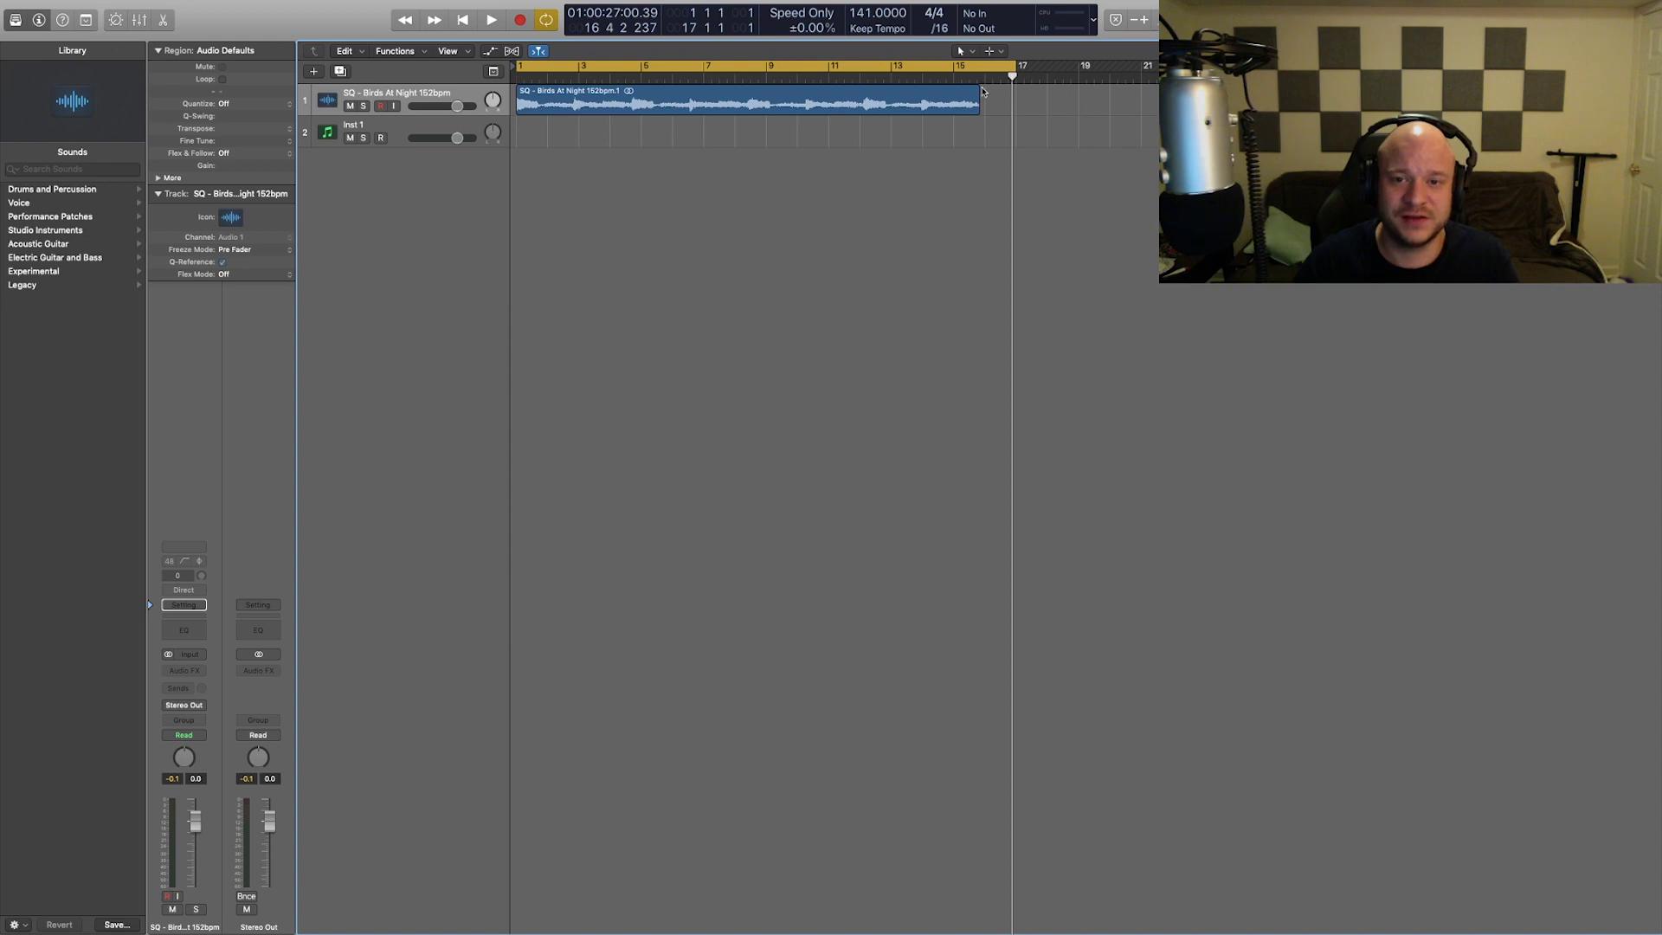
{"action": "left_click", "coordinate": [903, 111]}
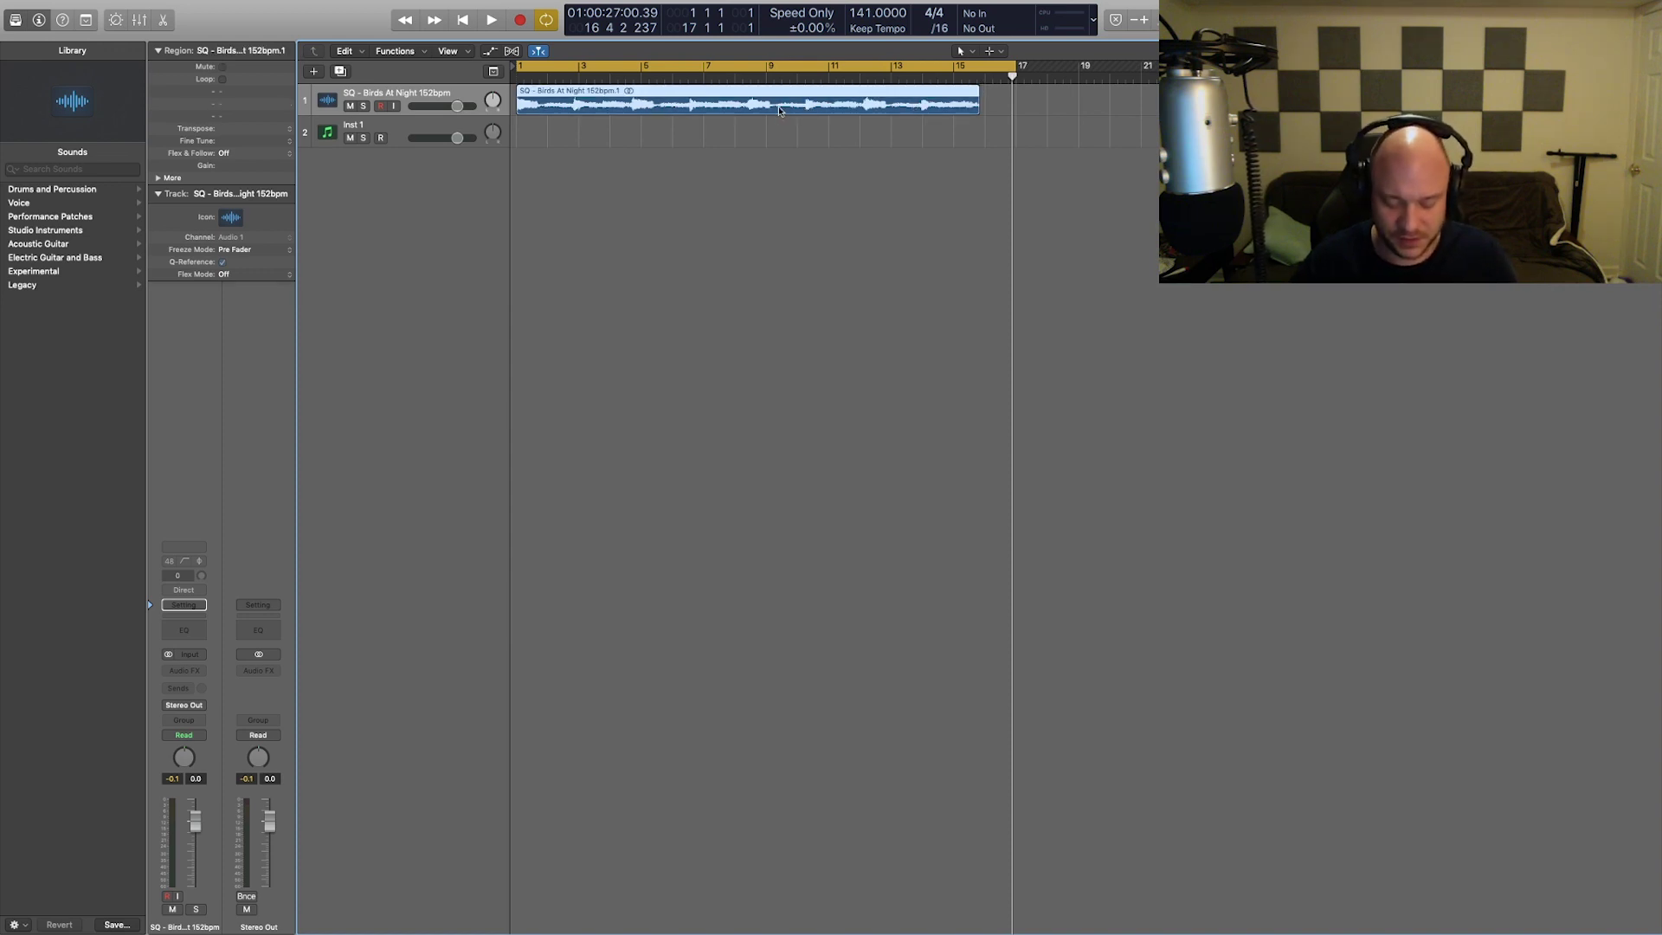
{"action": "key", "text": "ctrl+p"}
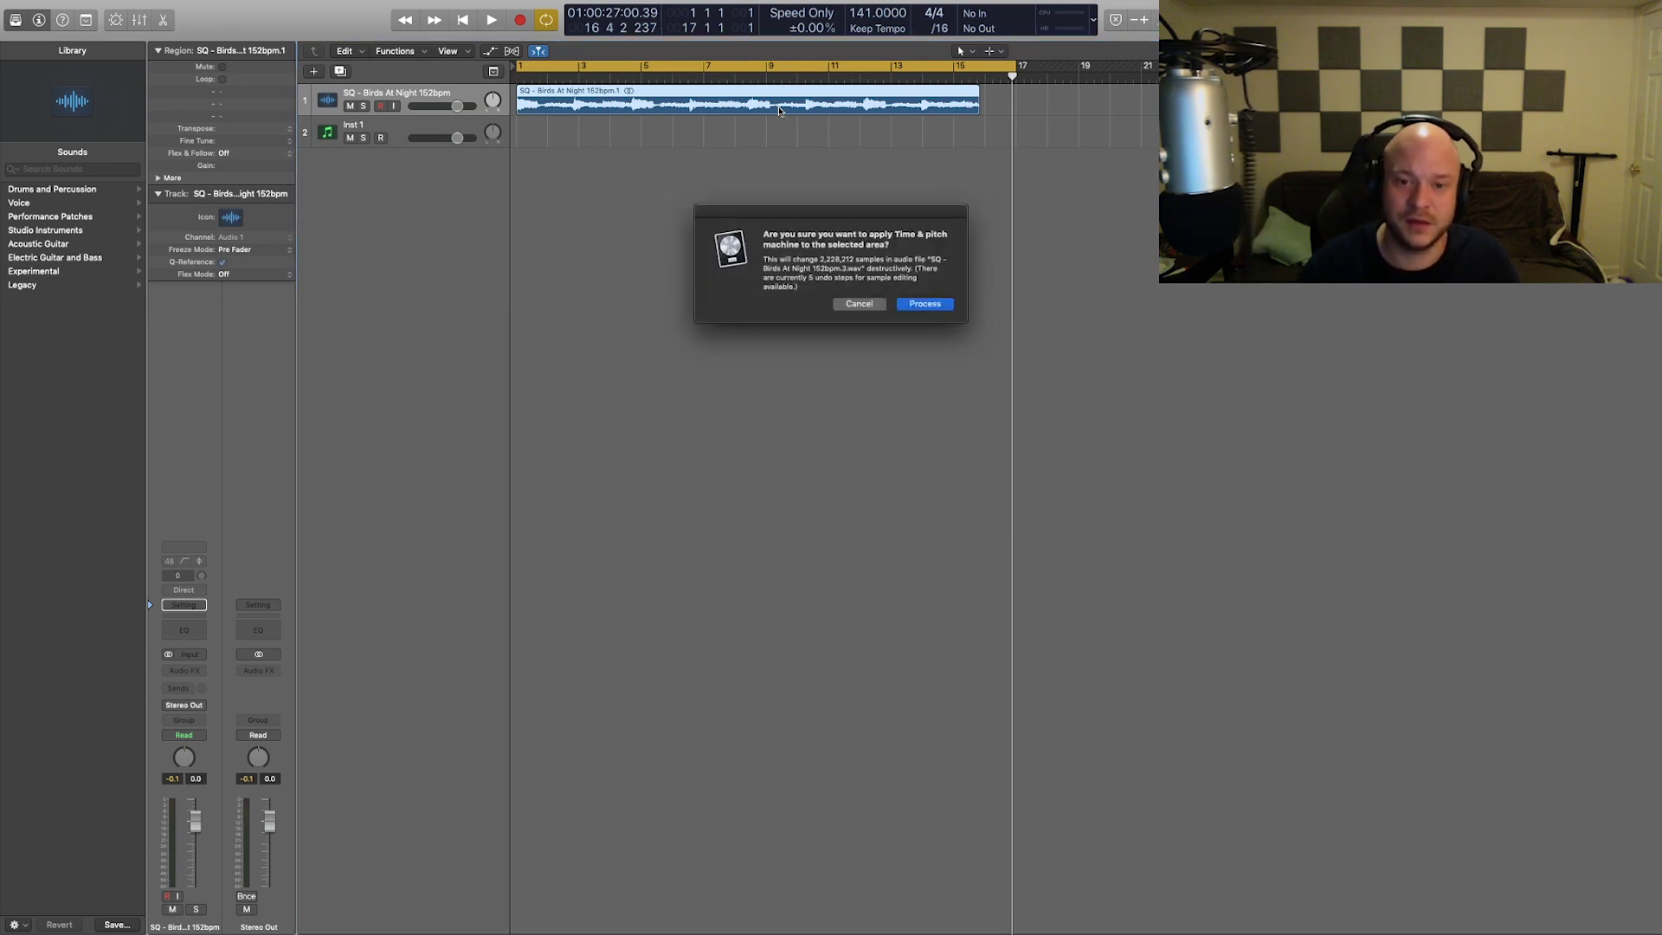
{"action": "left_click", "coordinate": [917, 304]}
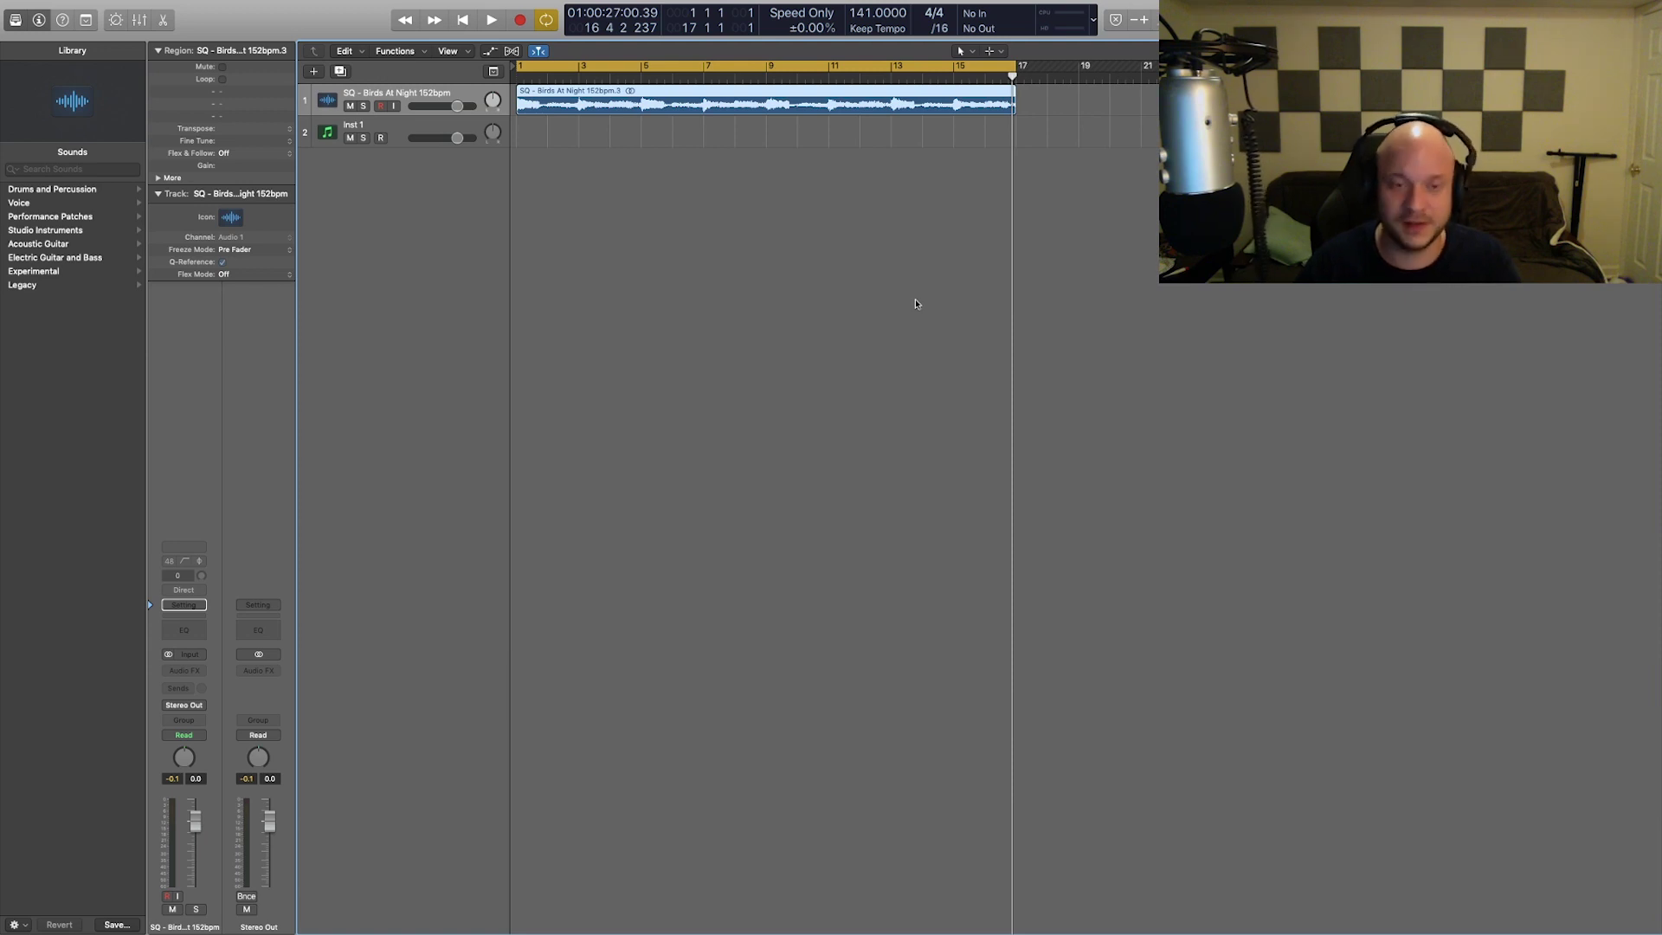
Play the stretched sample from the start and stop near bar 9
{"action": "key", "text": "Return"}
{"action": "key", "text": "space"}
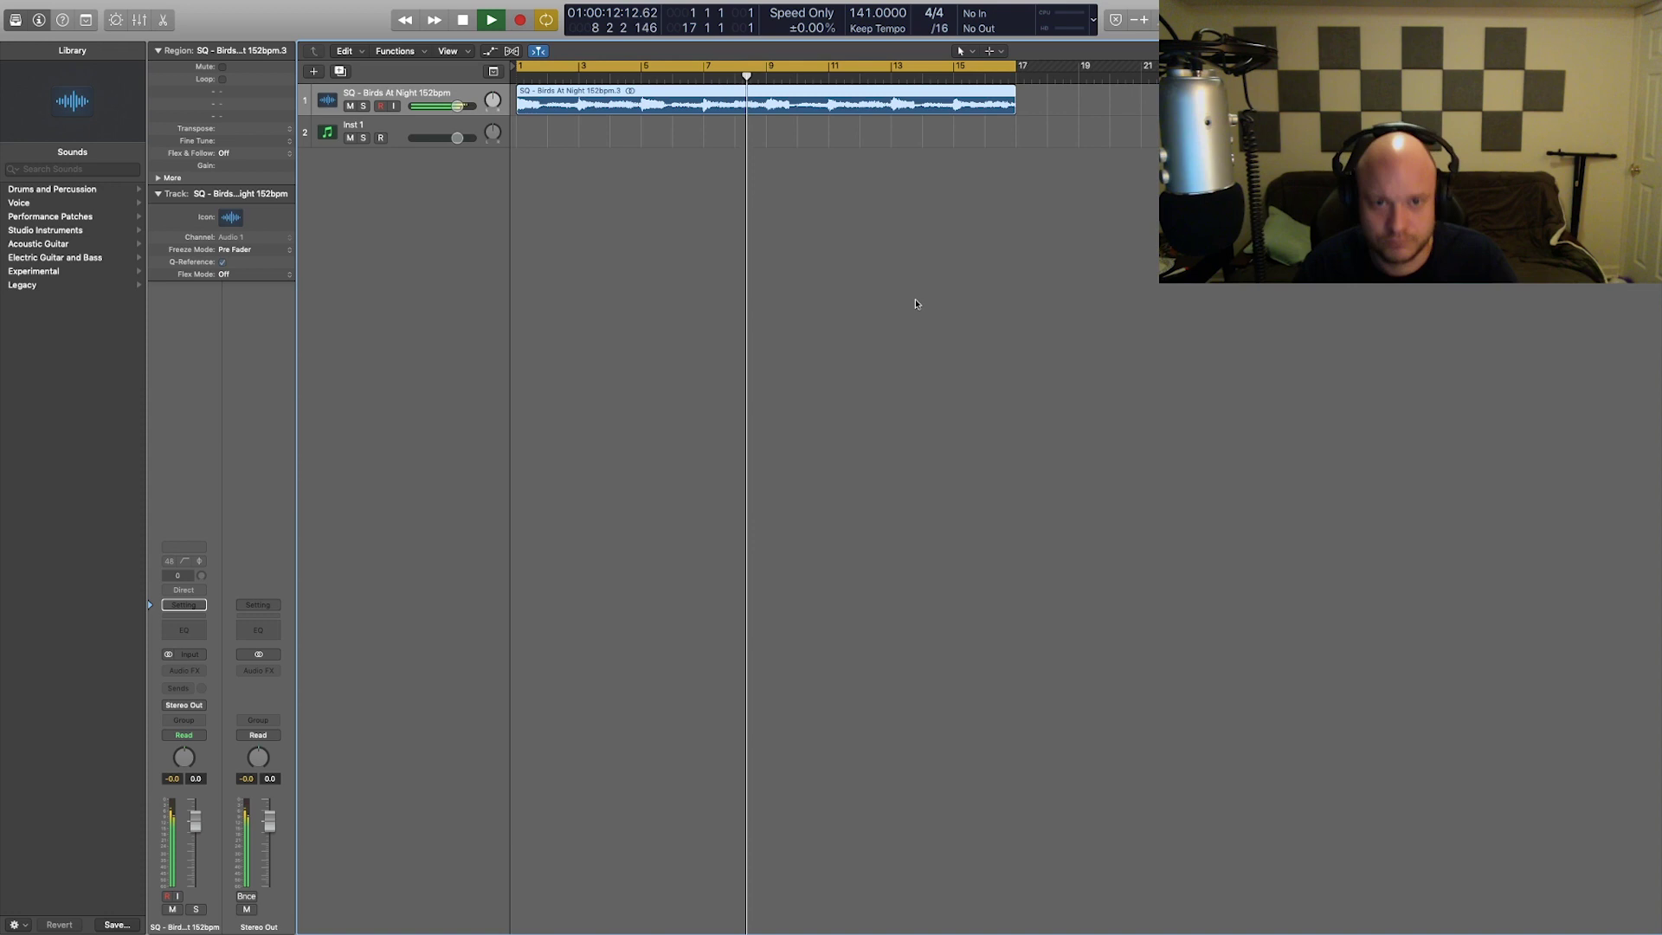
{"action": "key", "text": "space"}
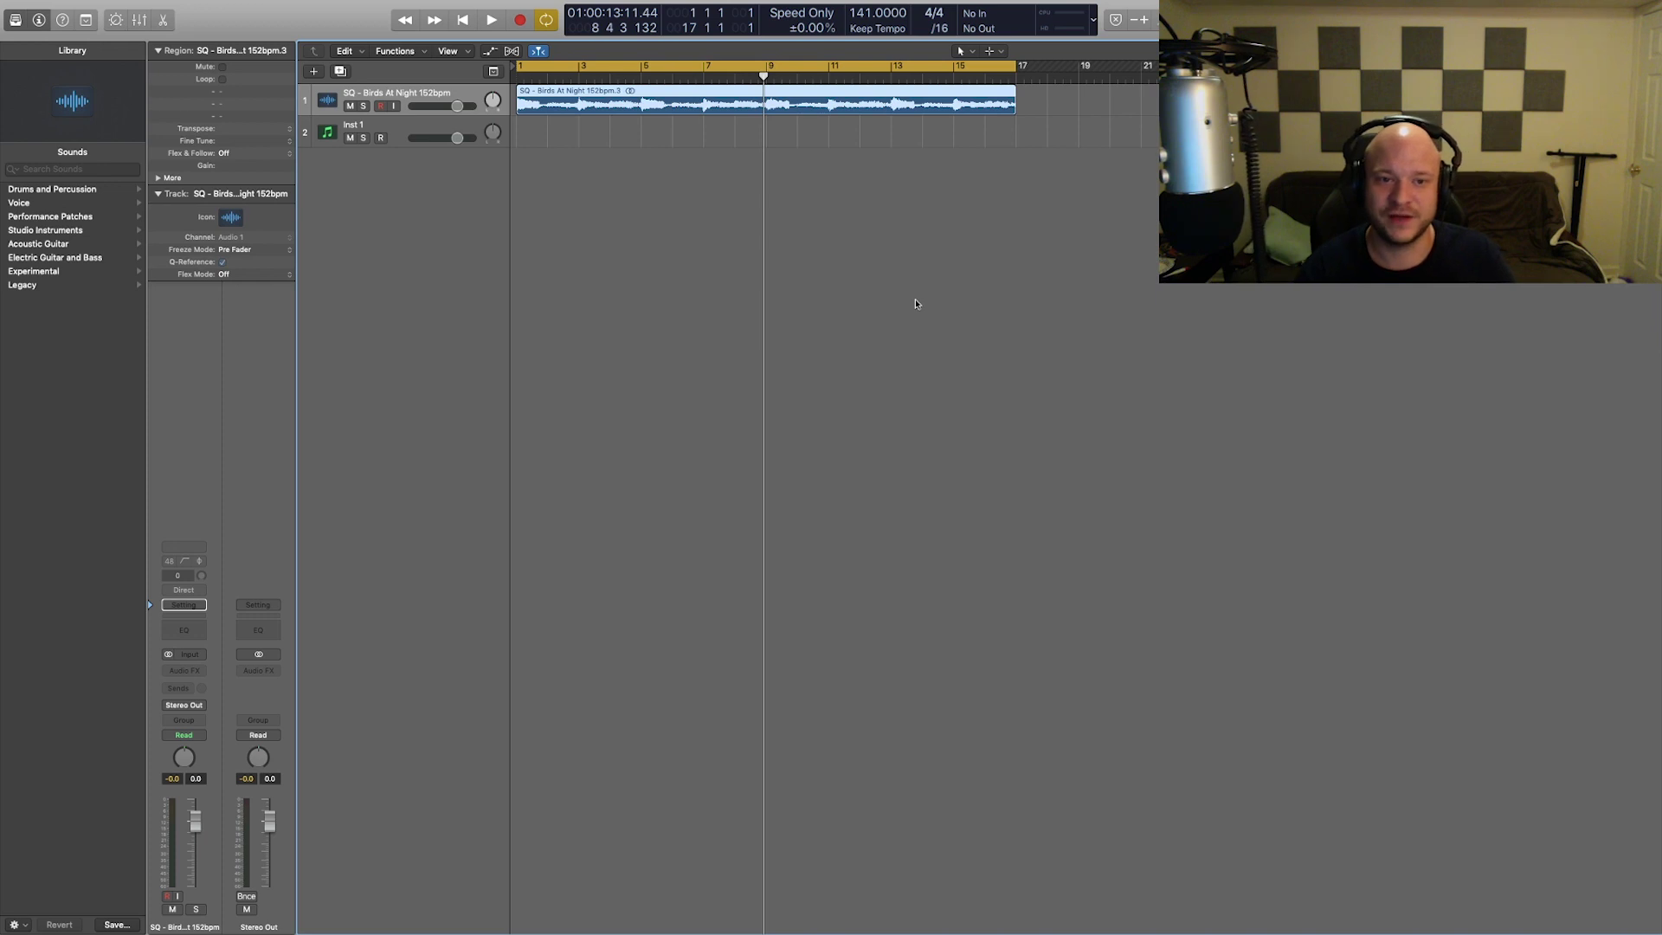
Switch to the Scissors tool, trial-split the sample at bars 2 and 3, then undo
{"action": "left_click", "coordinate": [935, 120]}
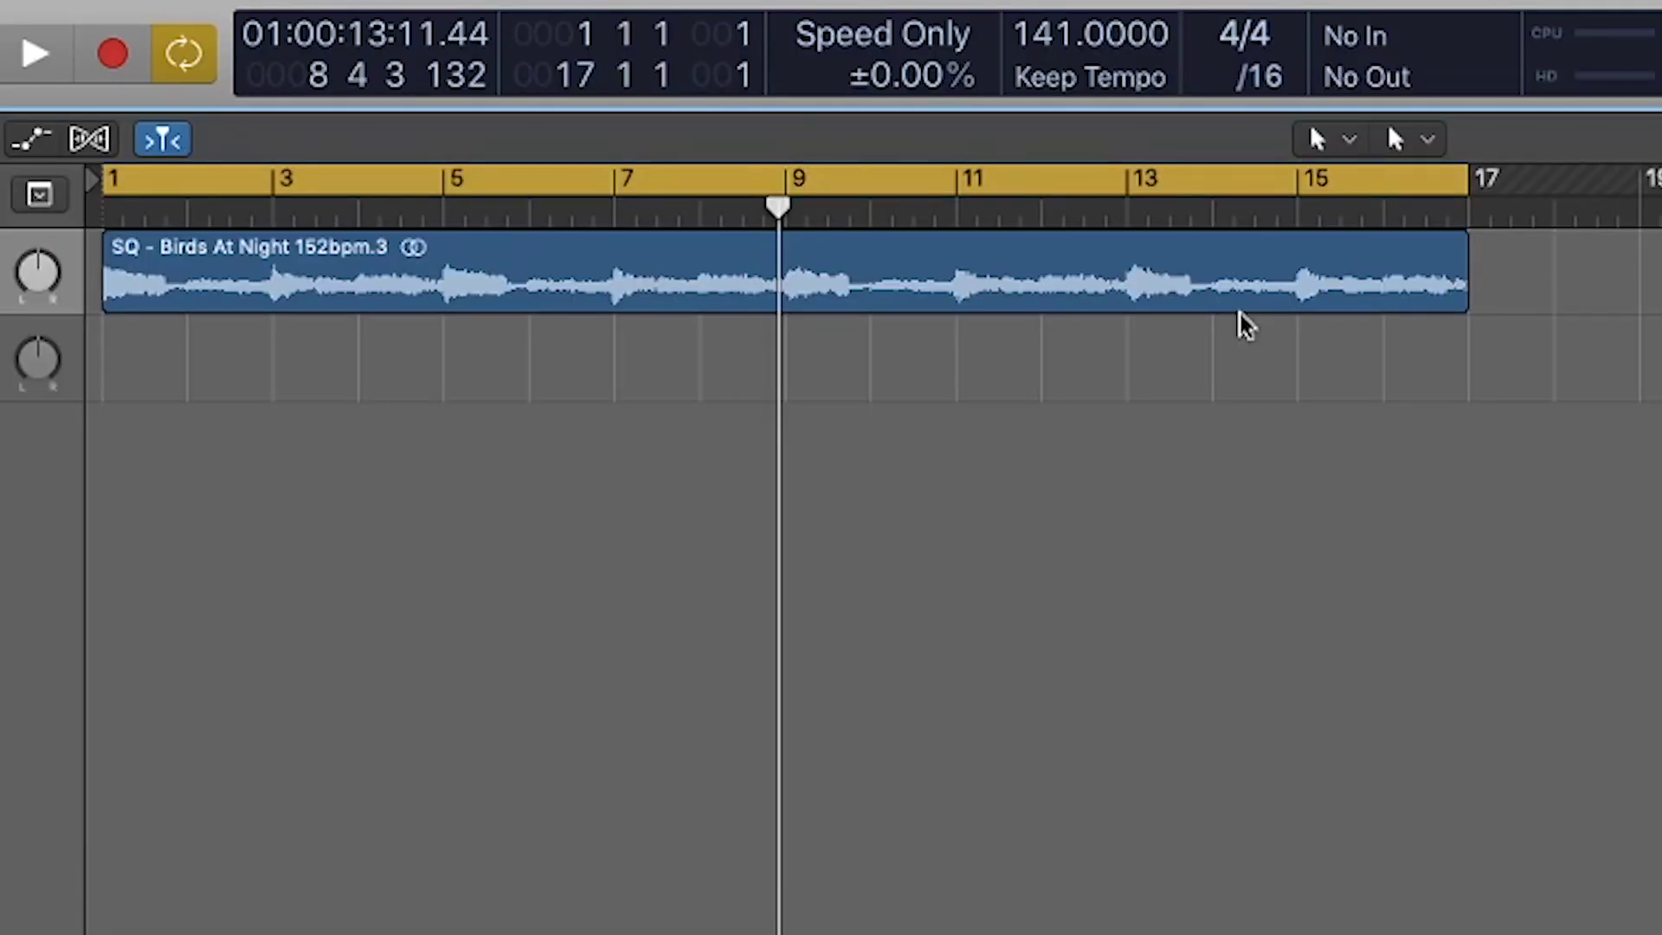
{"action": "left_click", "coordinate": [1422, 144]}
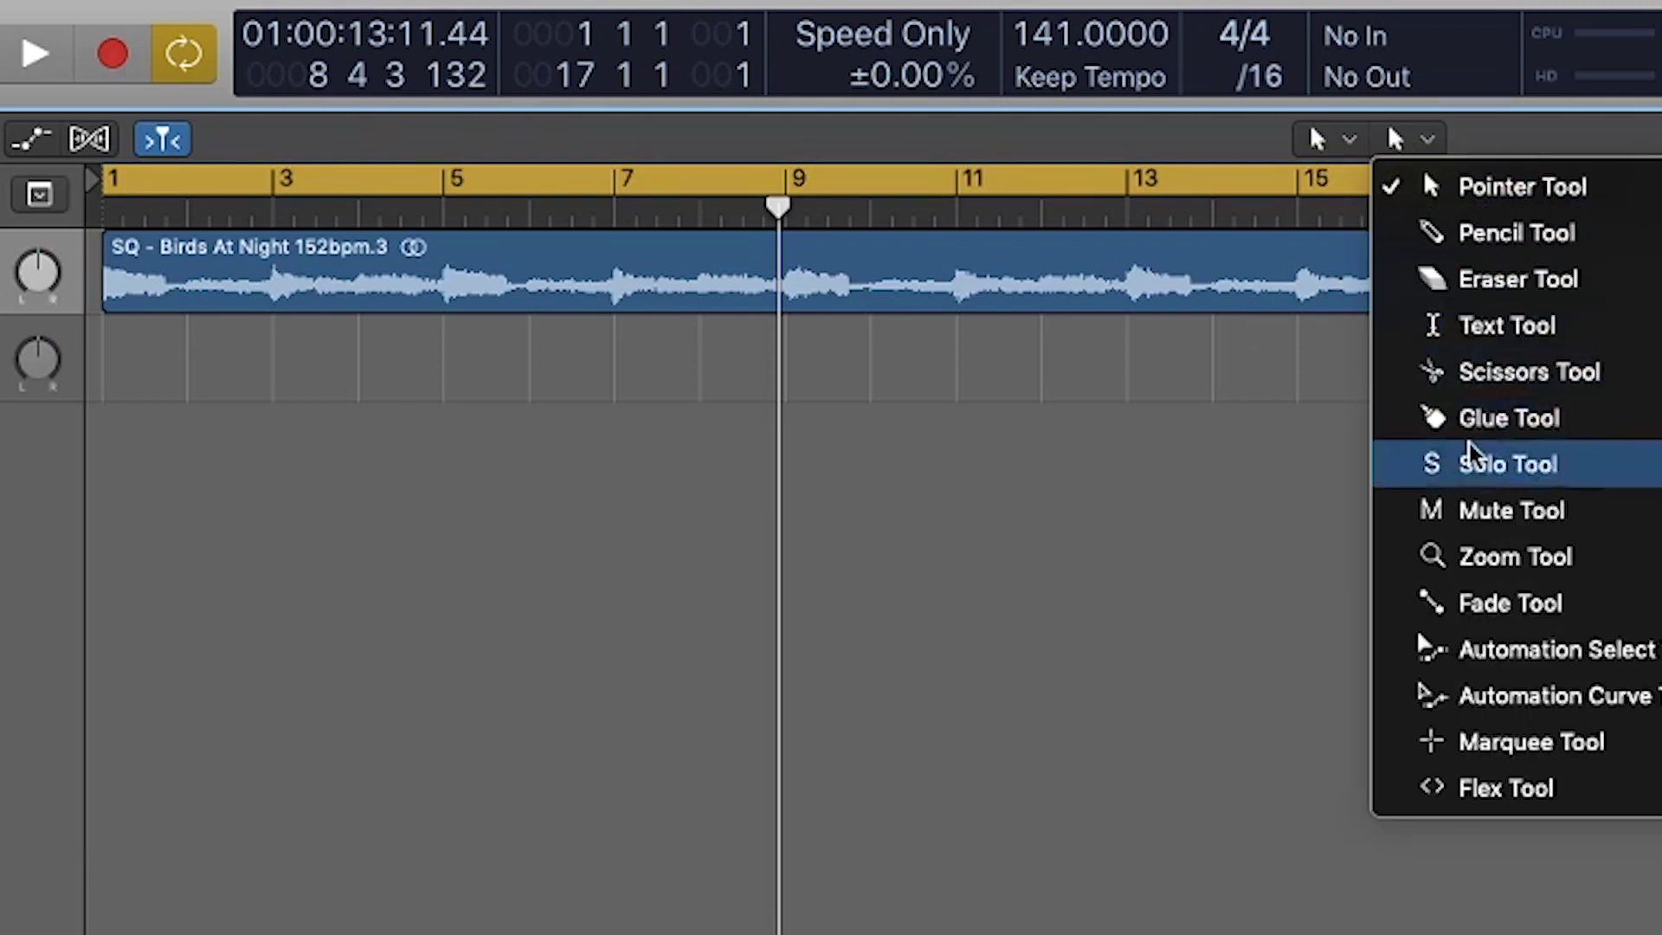
{"action": "left_click", "coordinate": [1471, 370]}
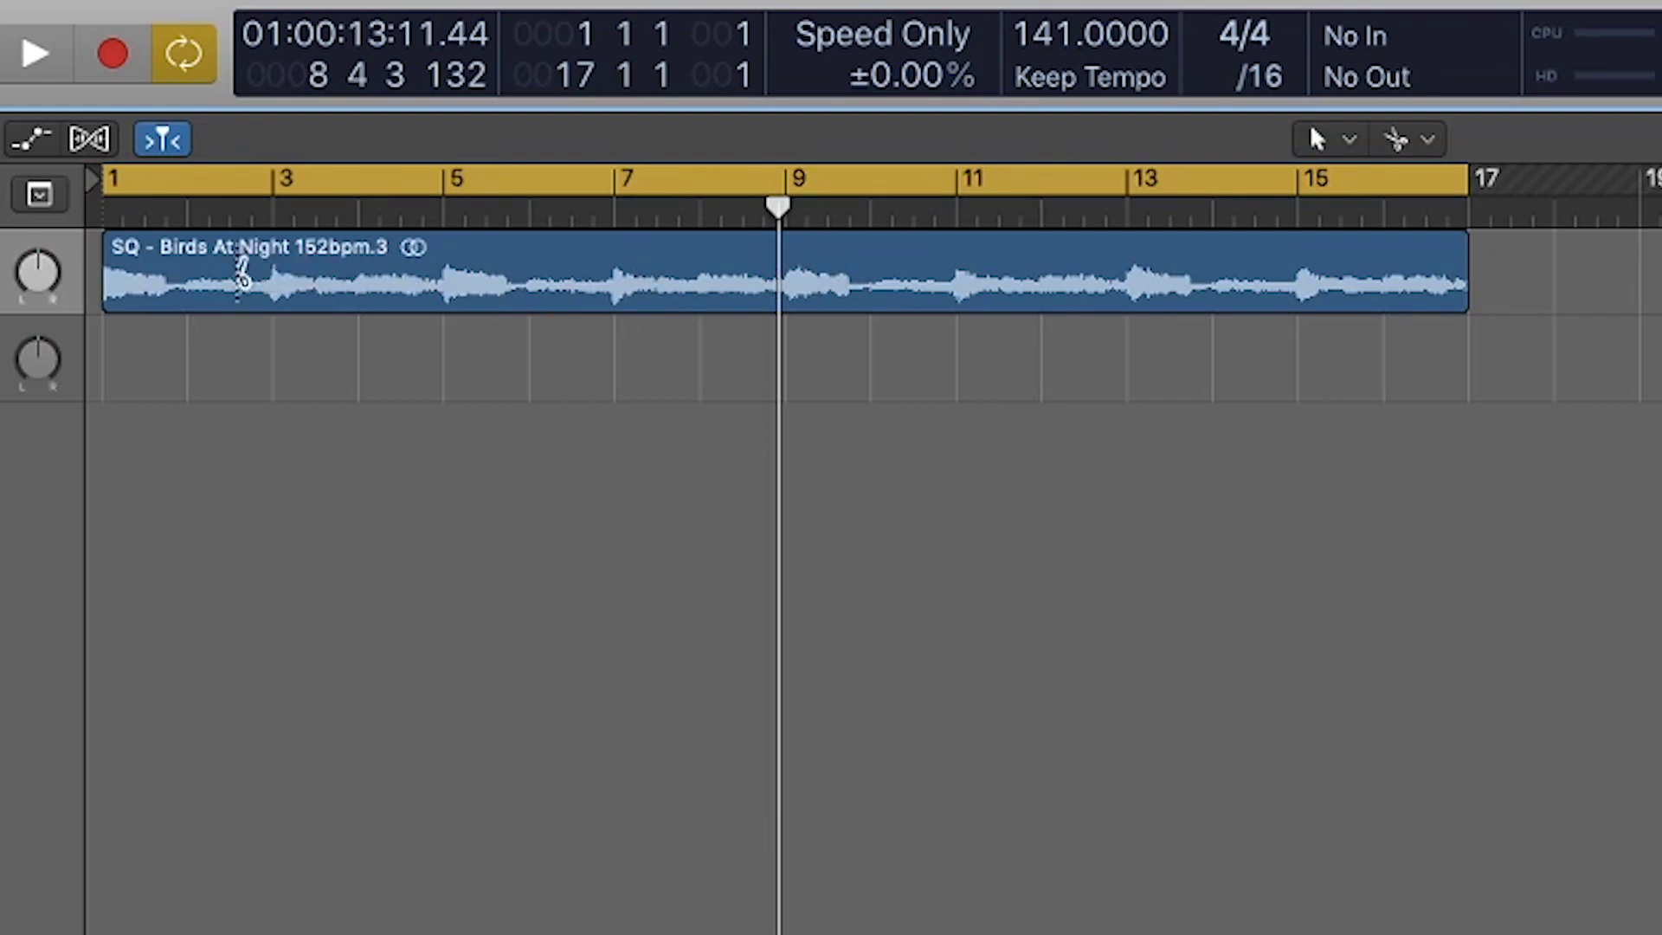
{"action": "left_click", "coordinate": [190, 275]}
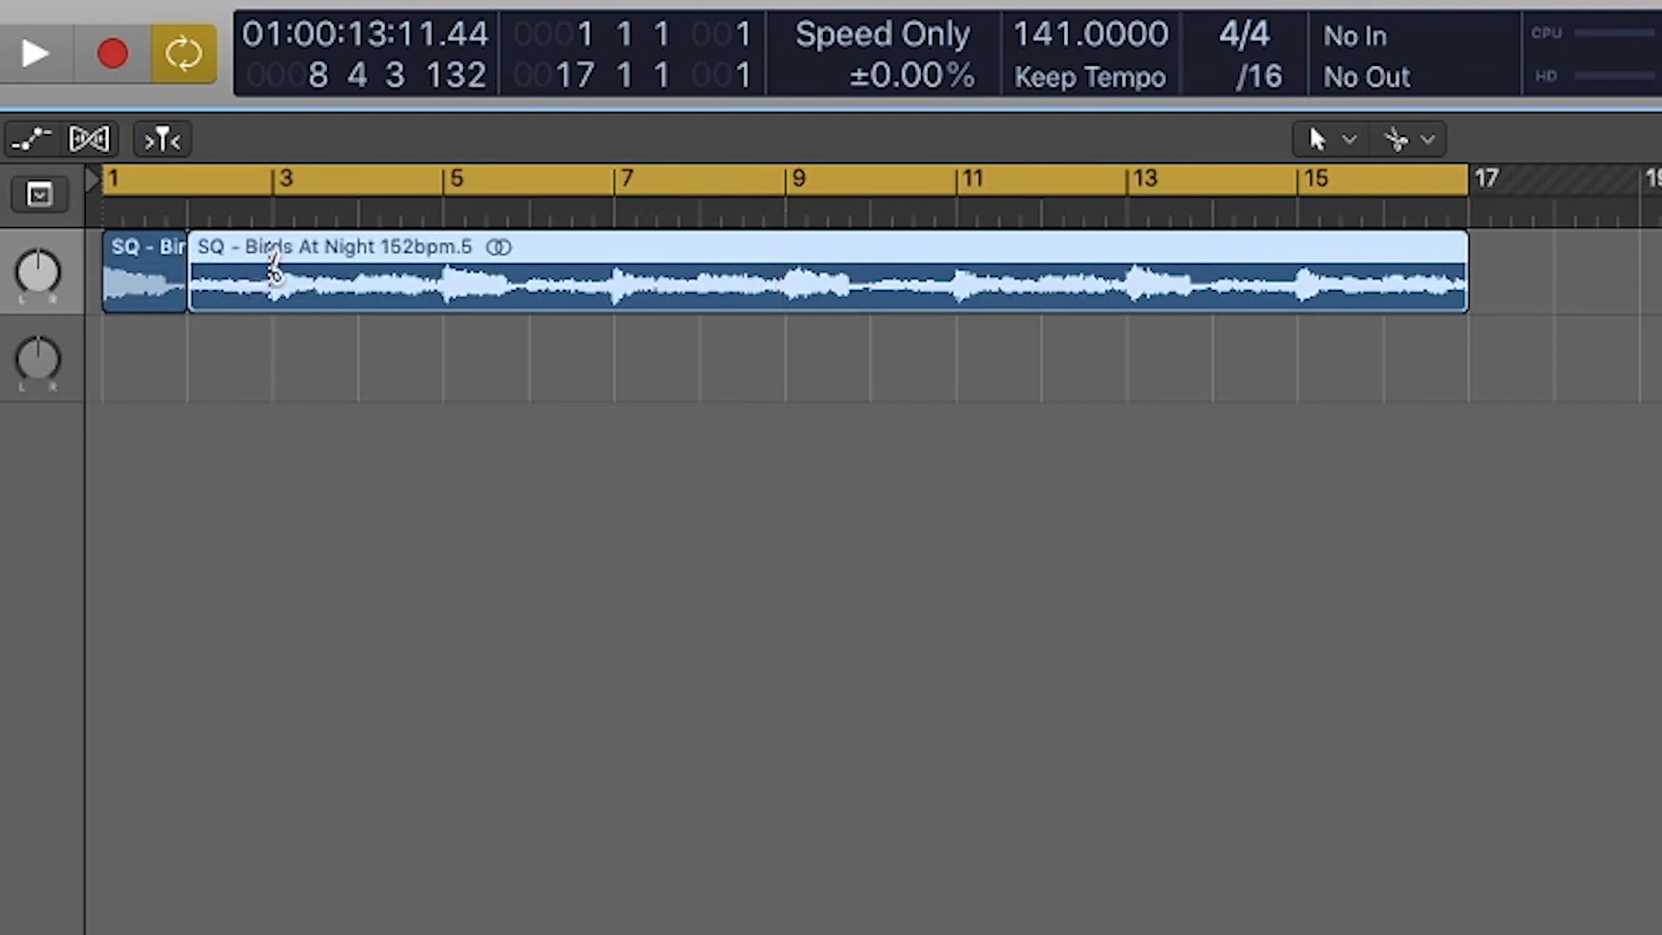
{"action": "left_click", "coordinate": [275, 275]}
{"action": "left_click", "coordinate": [232, 277]}
{"action": "key", "text": "super+z"}
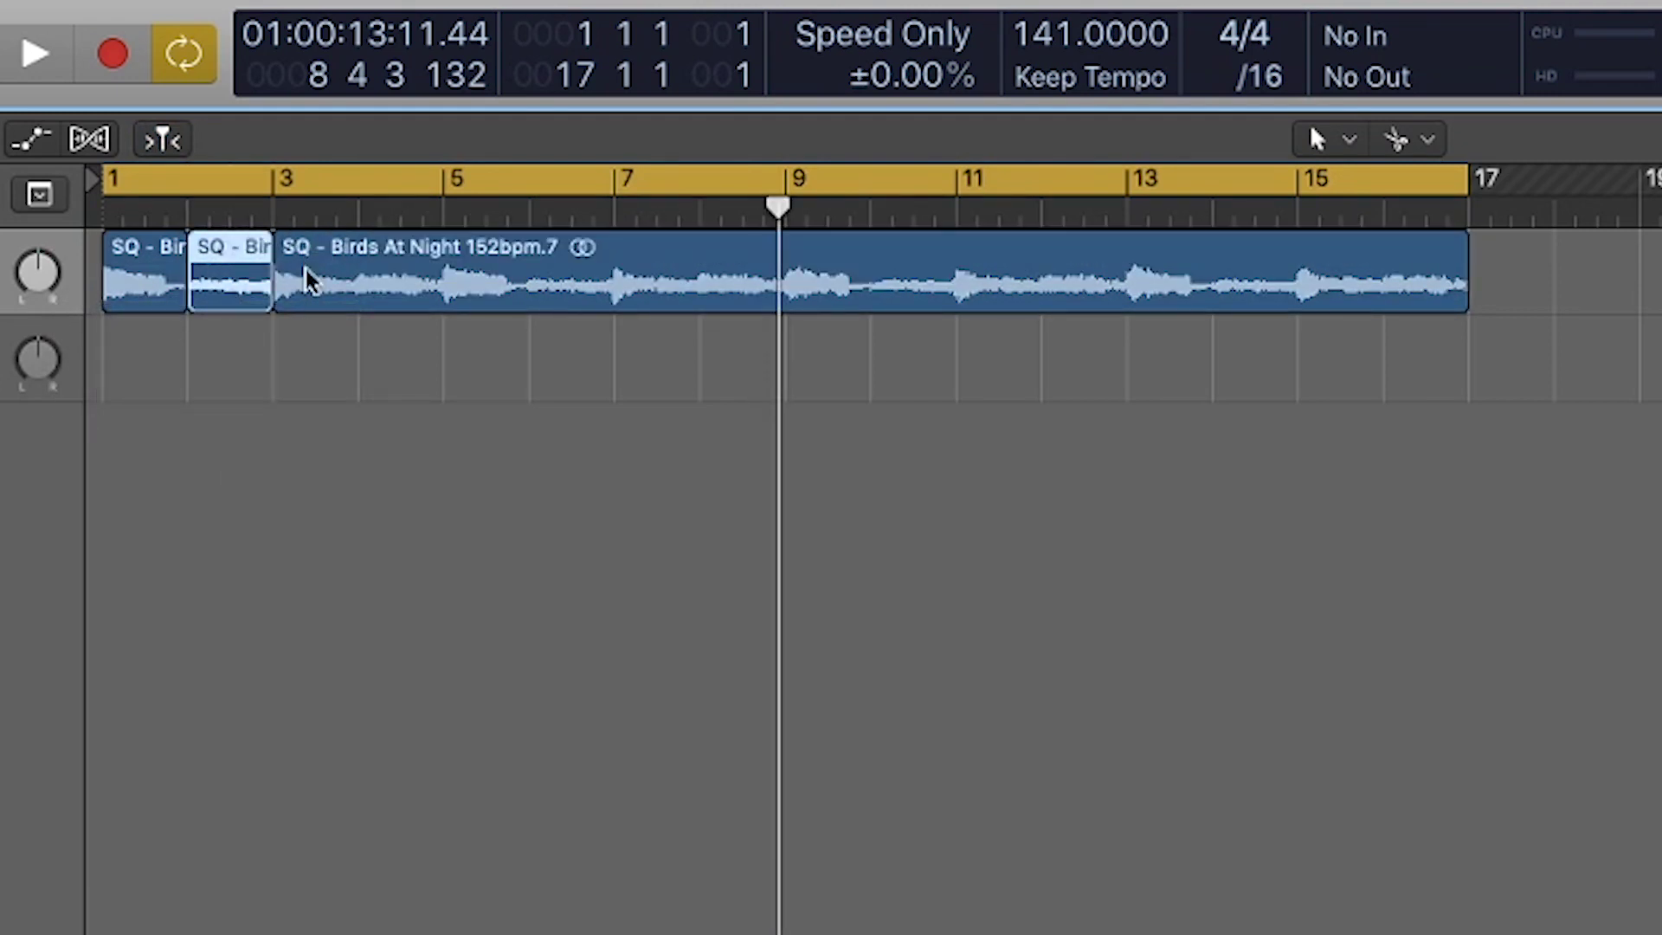
{"action": "key", "text": "super+z"}
{"action": "key", "text": "super+z"}
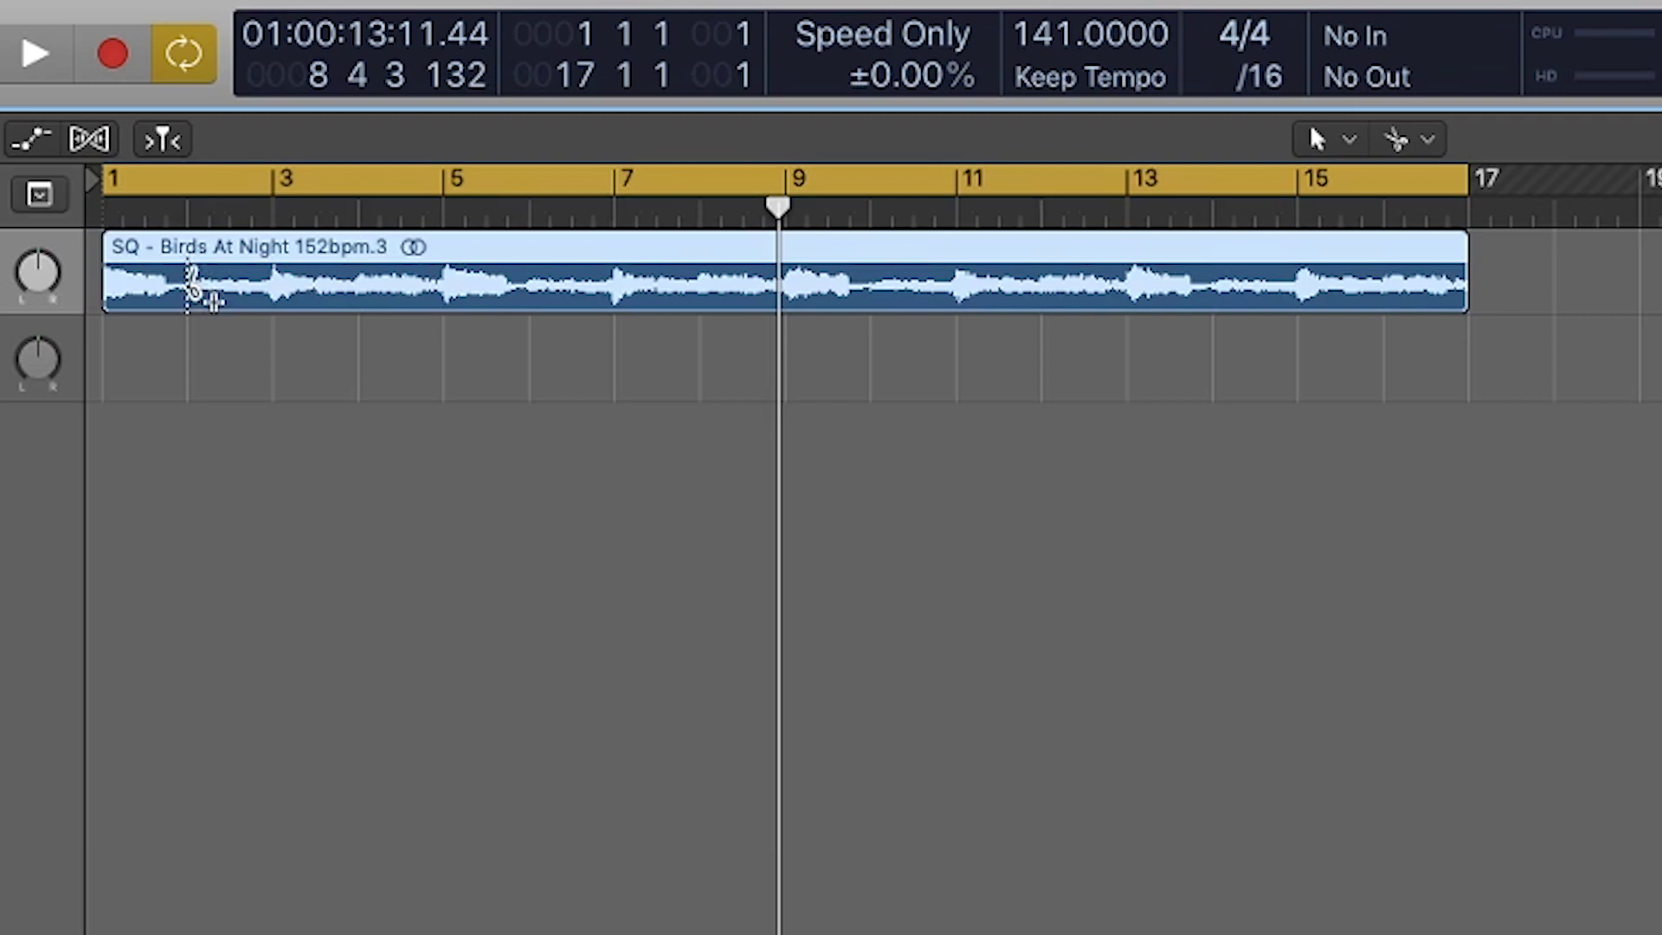
Divide the sample into 16 one-bar slices and select every other slice
{"action": "left_click", "coordinate": [188, 286], "text": "alt"}
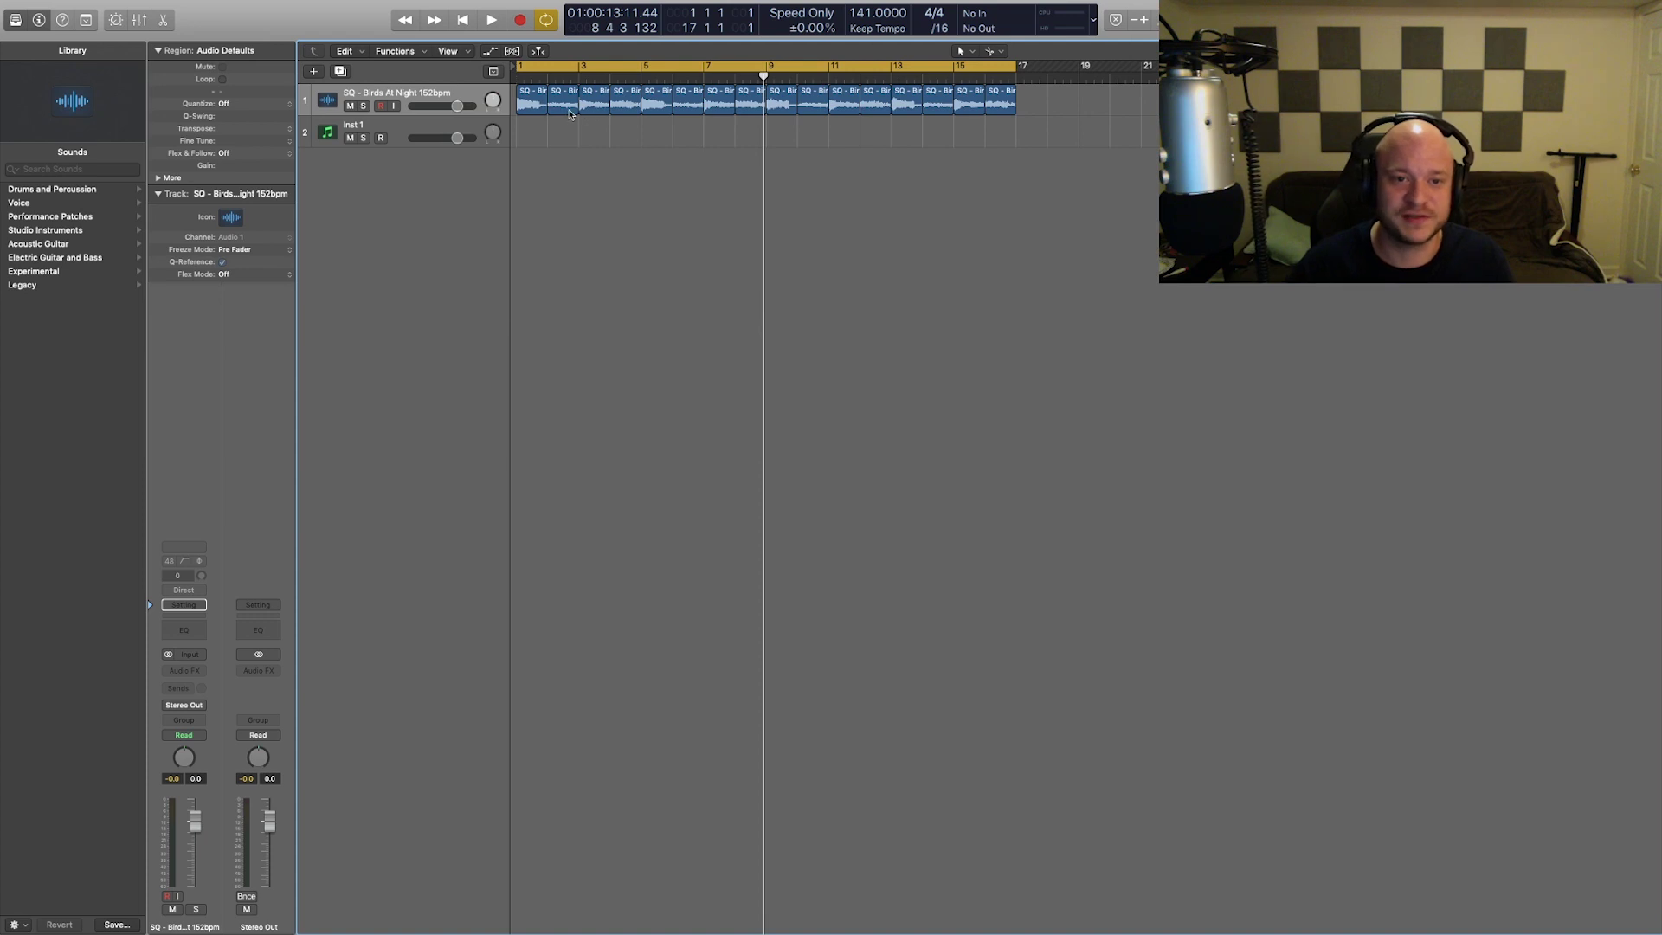
{"action": "mouse_move", "coordinate": [1003, 114]}
{"action": "left_mouse_down"}
{"action": "mouse_move", "coordinate": [1059, 113]}
{"action": "mouse_move", "coordinate": [1024, 108]}
{"action": "left_mouse_up"}
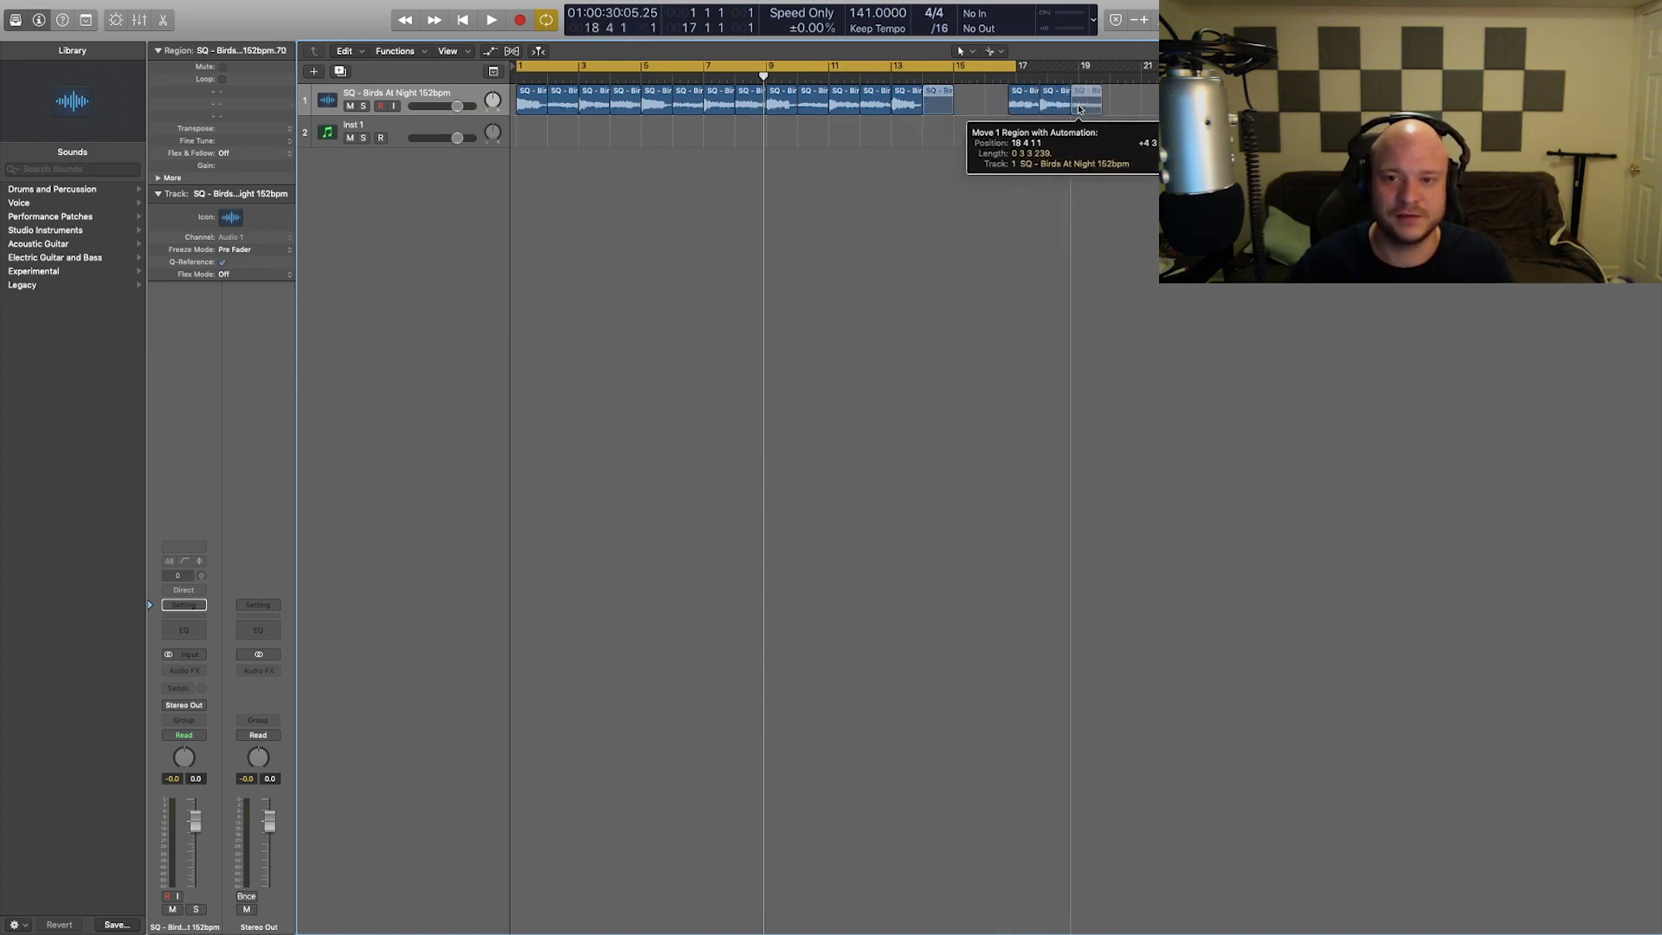
{"action": "key", "text": "super+z"}
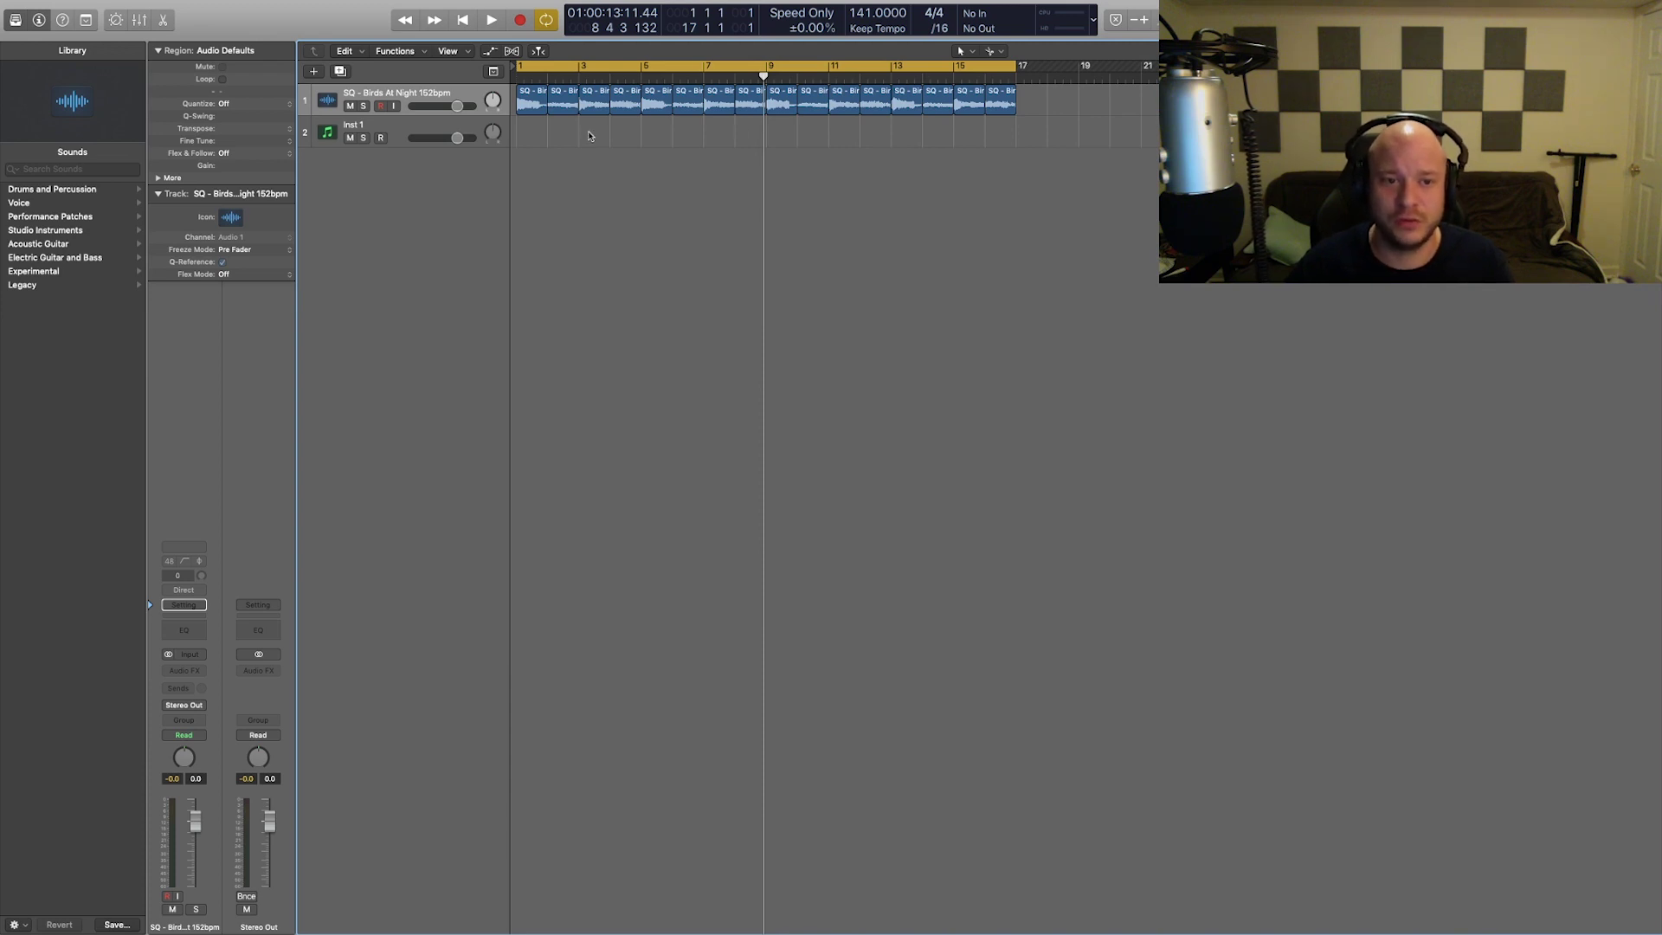
{"action": "key", "text": "shift+s"}
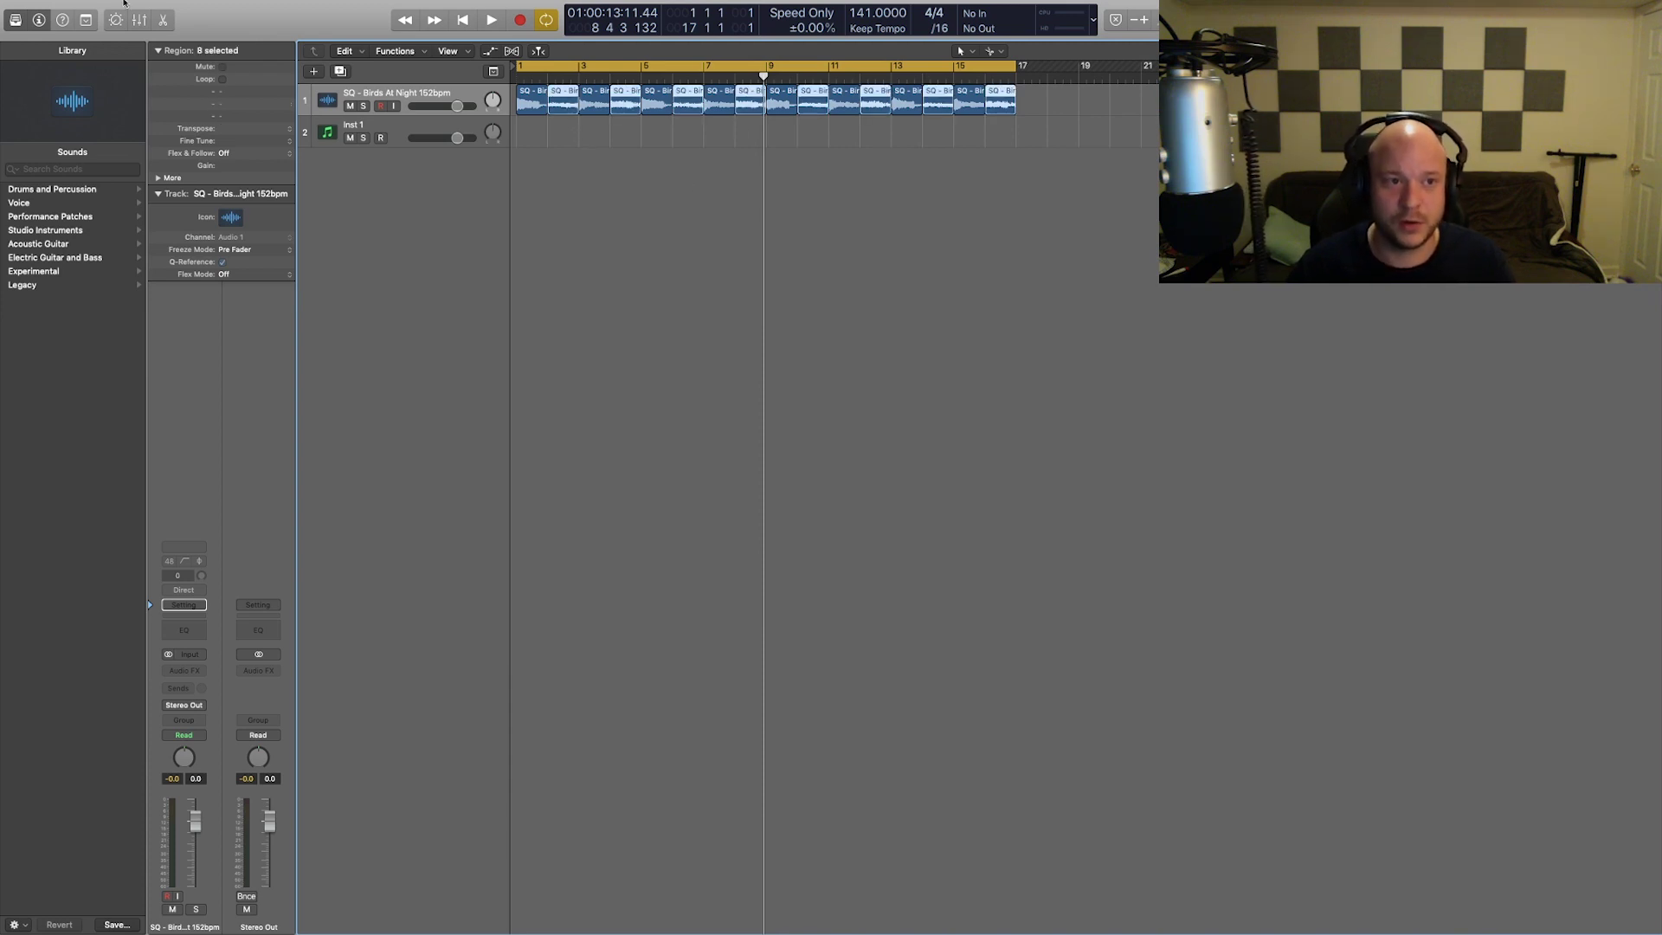
Clear the ⇧⌘R shortcut from the Reverse On/Off key command
{"action": "left_click", "coordinate": [57, 6]}
{"action": "mouse_move", "coordinate": [96, 69]}
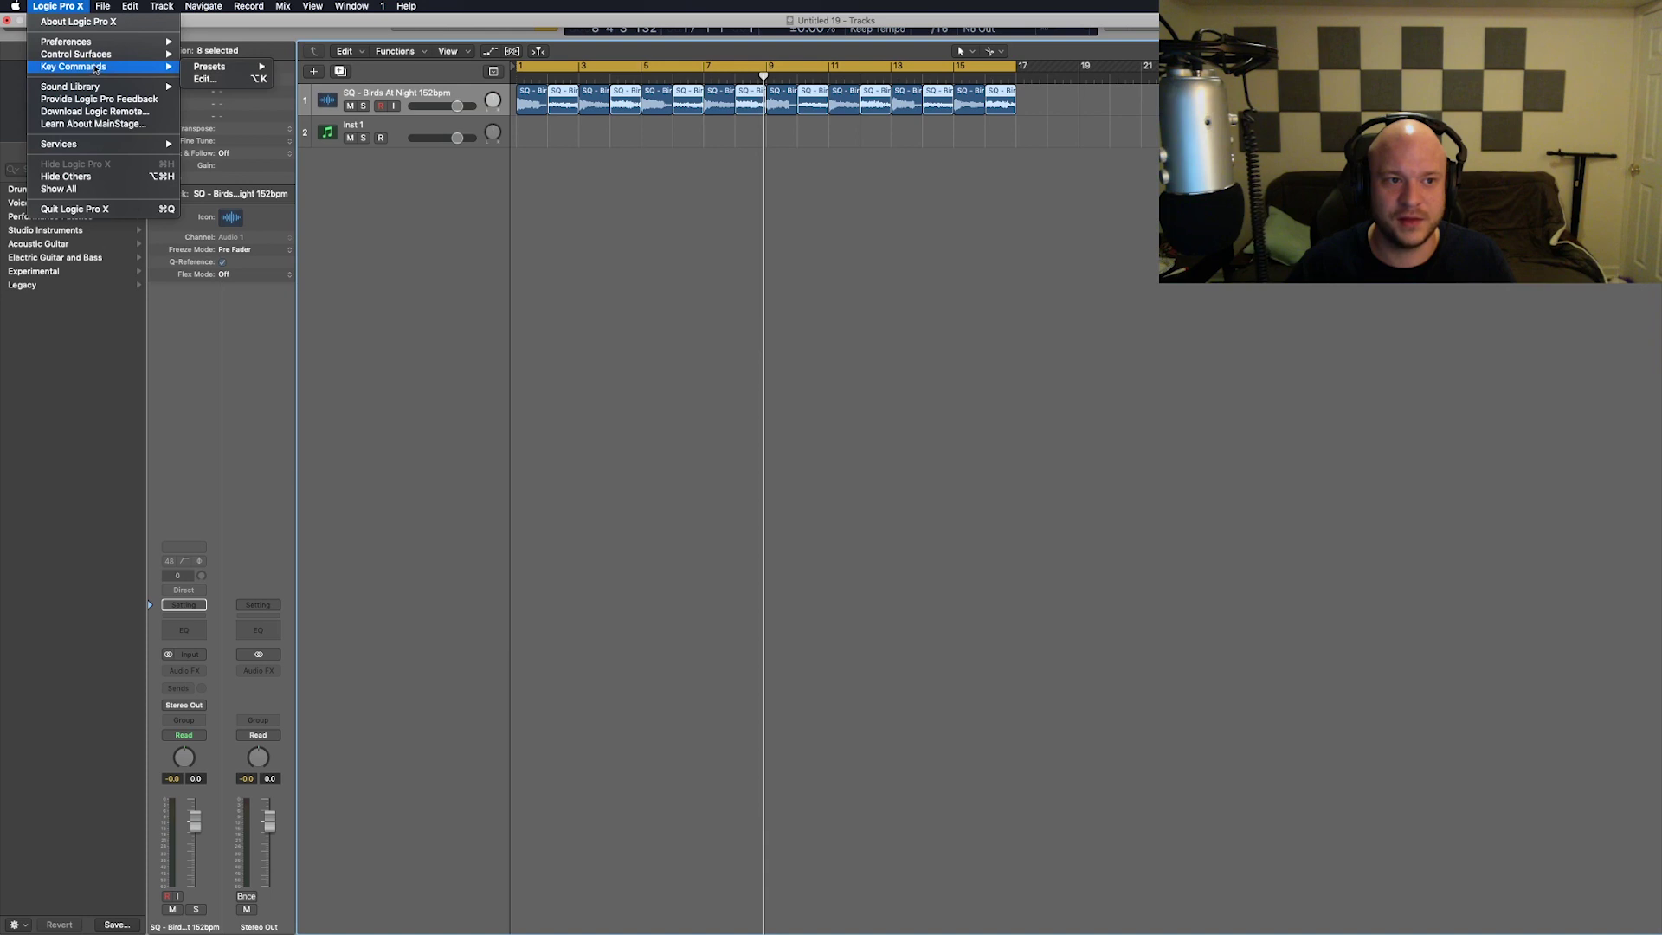
{"action": "left_click", "coordinate": [206, 79]}
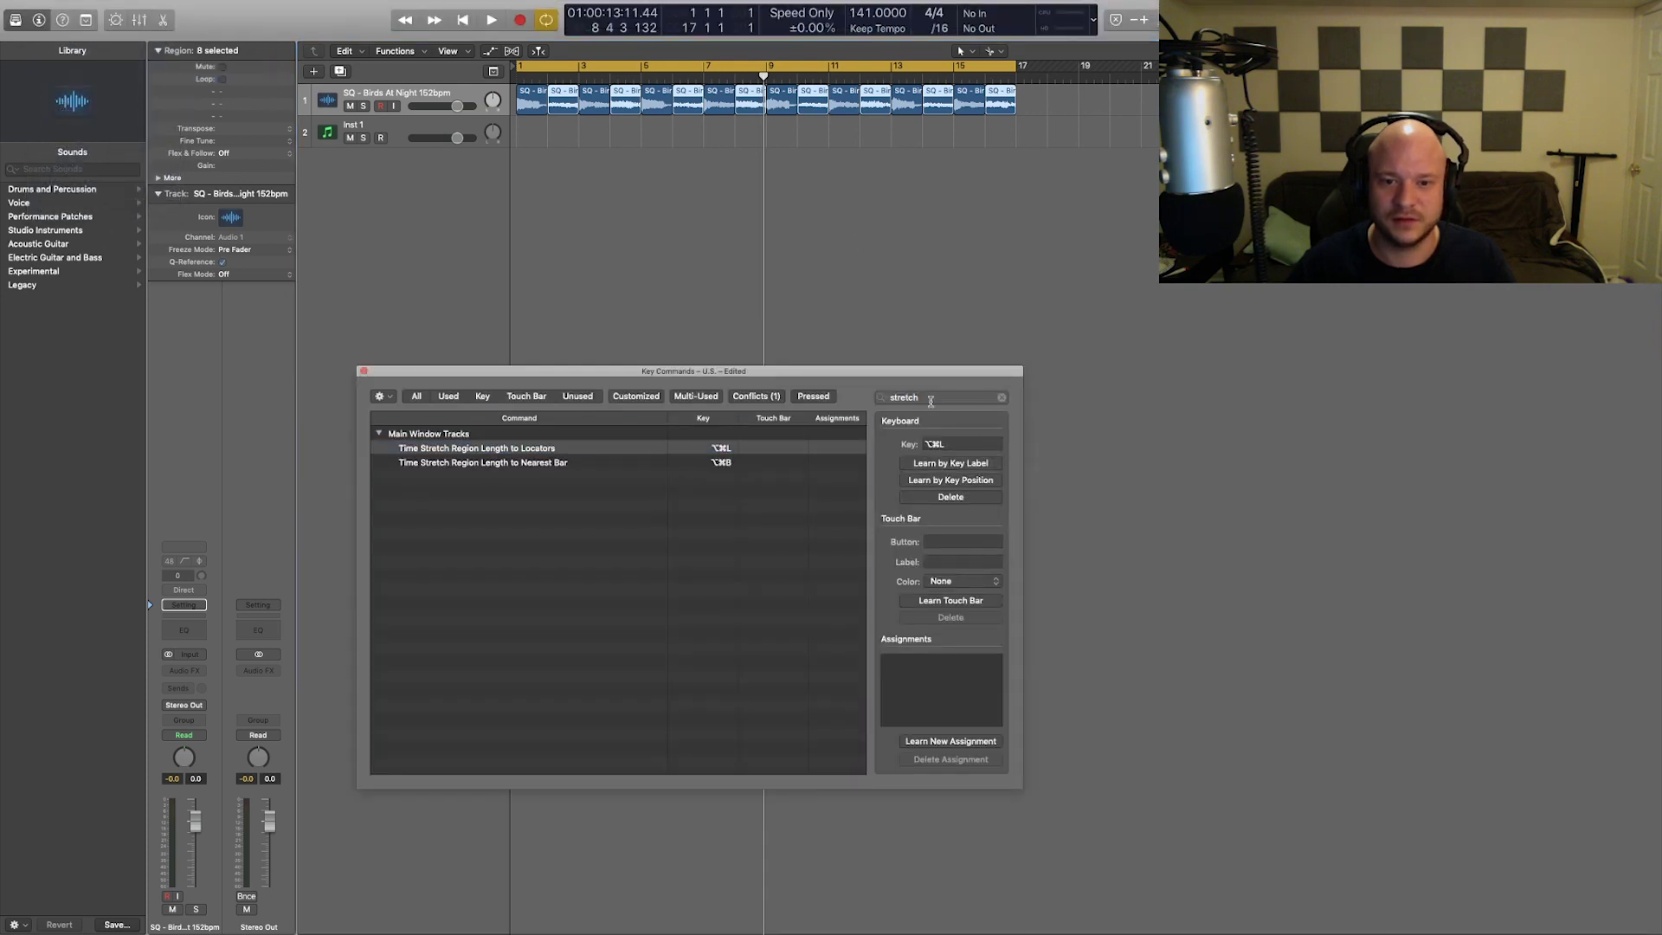
{"action": "double_click", "coordinate": [903, 397]}
{"action": "type", "text": "reverse"}
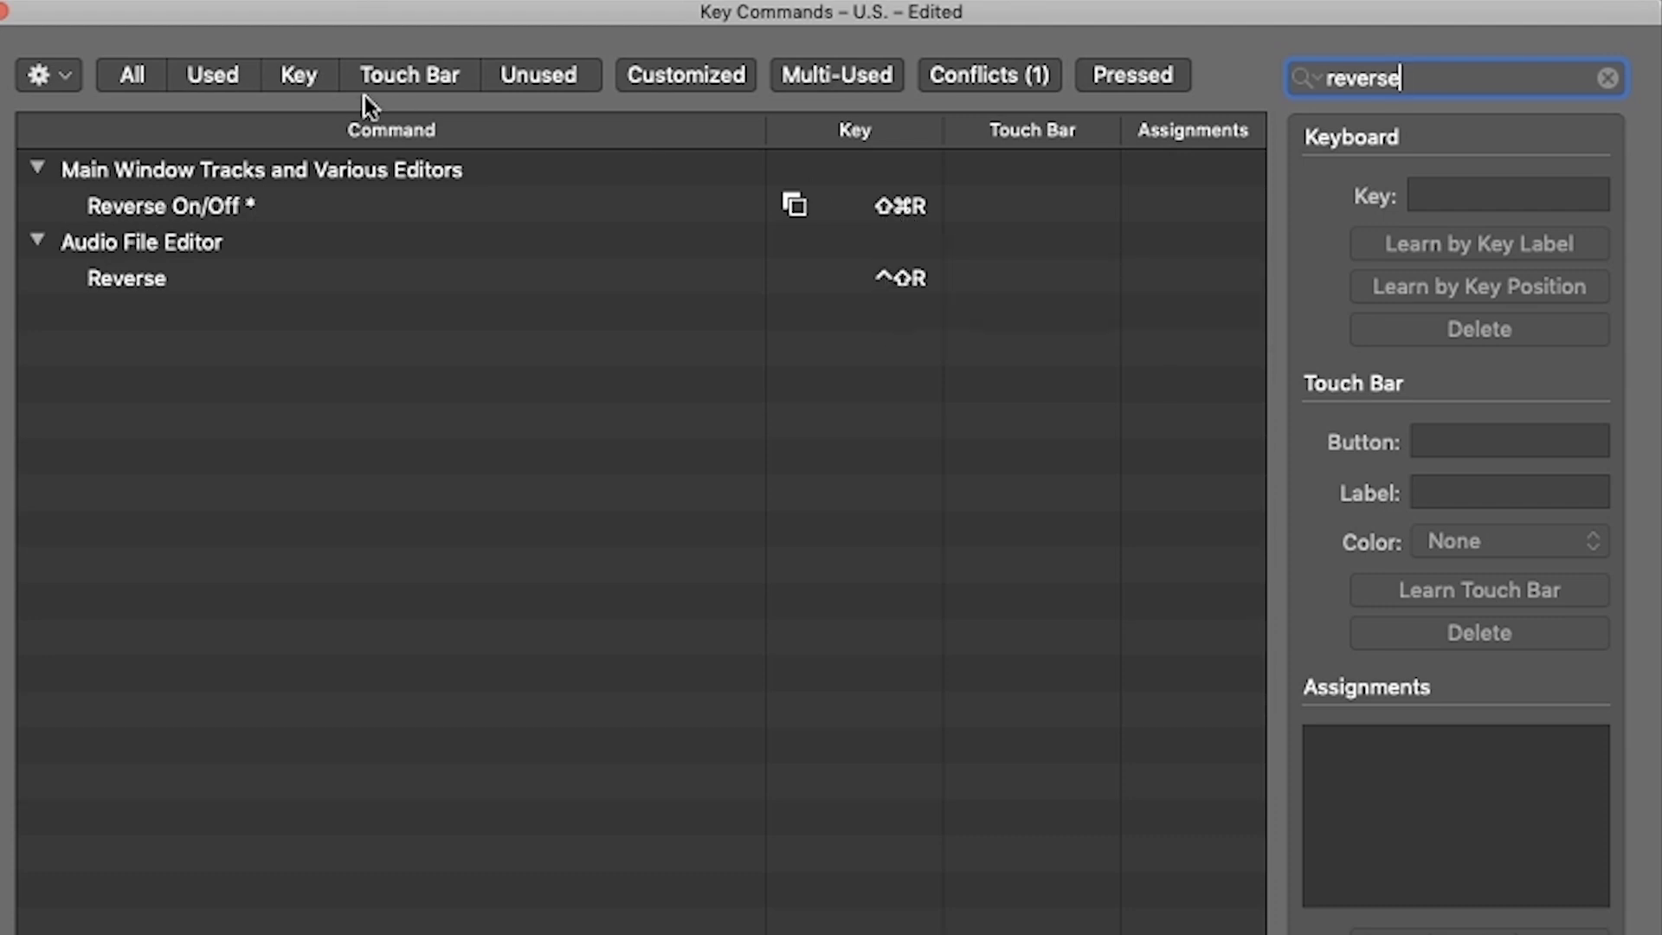
{"action": "left_click", "coordinate": [552, 211]}
{"action": "left_click", "coordinate": [1479, 243]}
{"action": "key", "text": "BackSpace"}
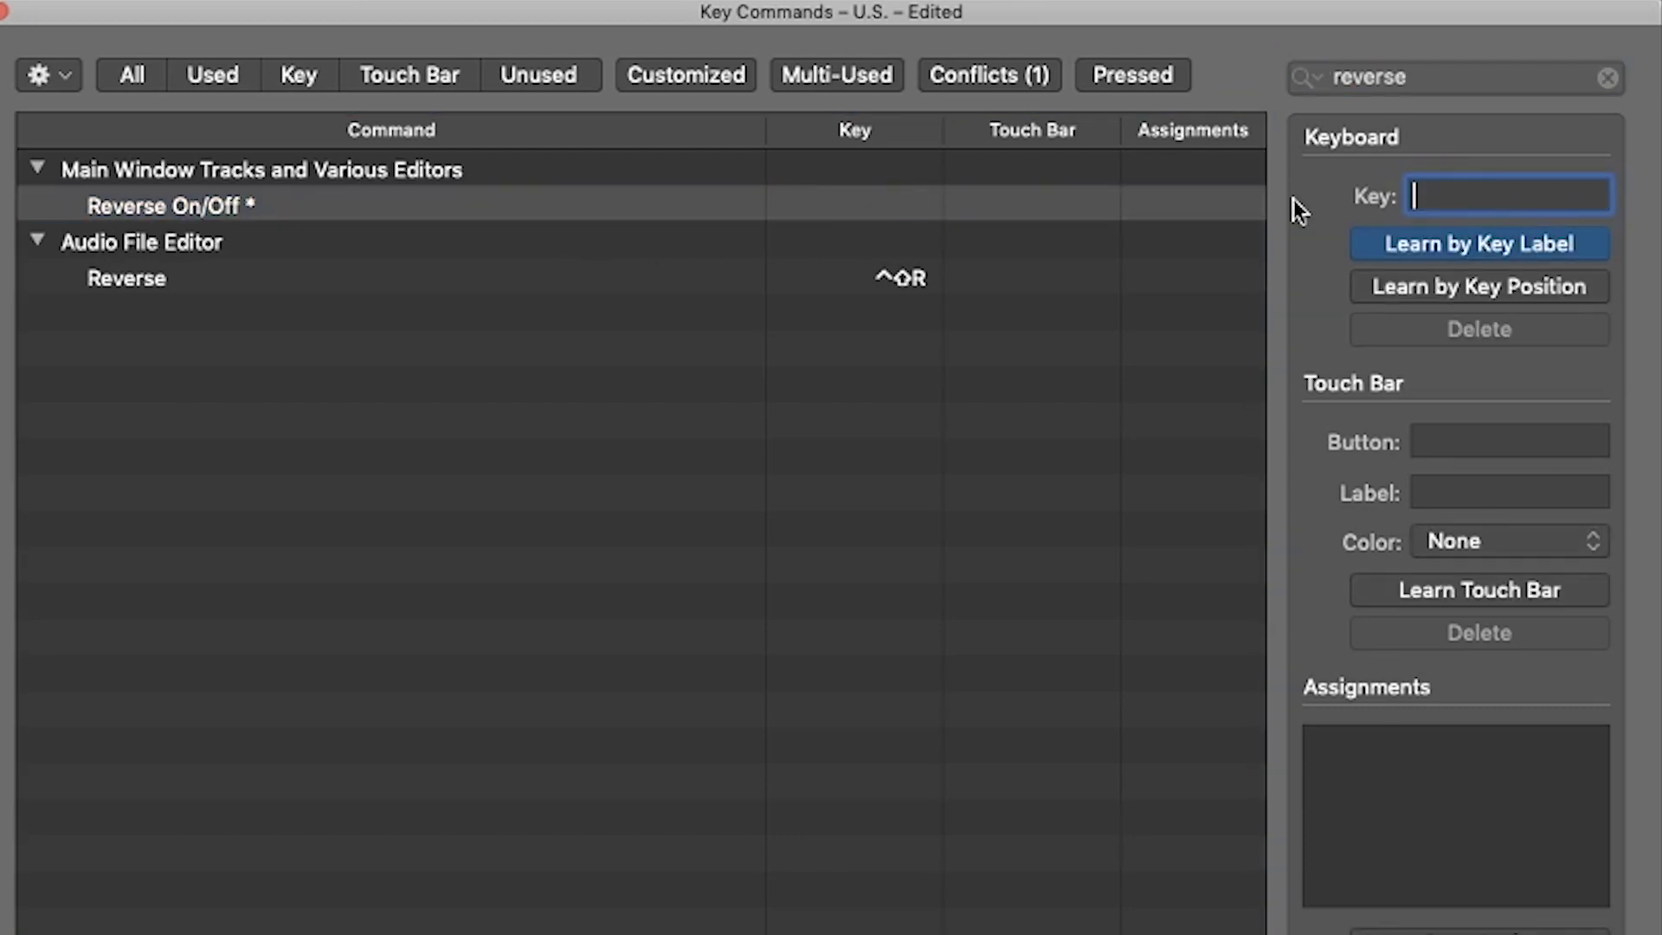
{"action": "left_click", "coordinate": [1489, 250]}
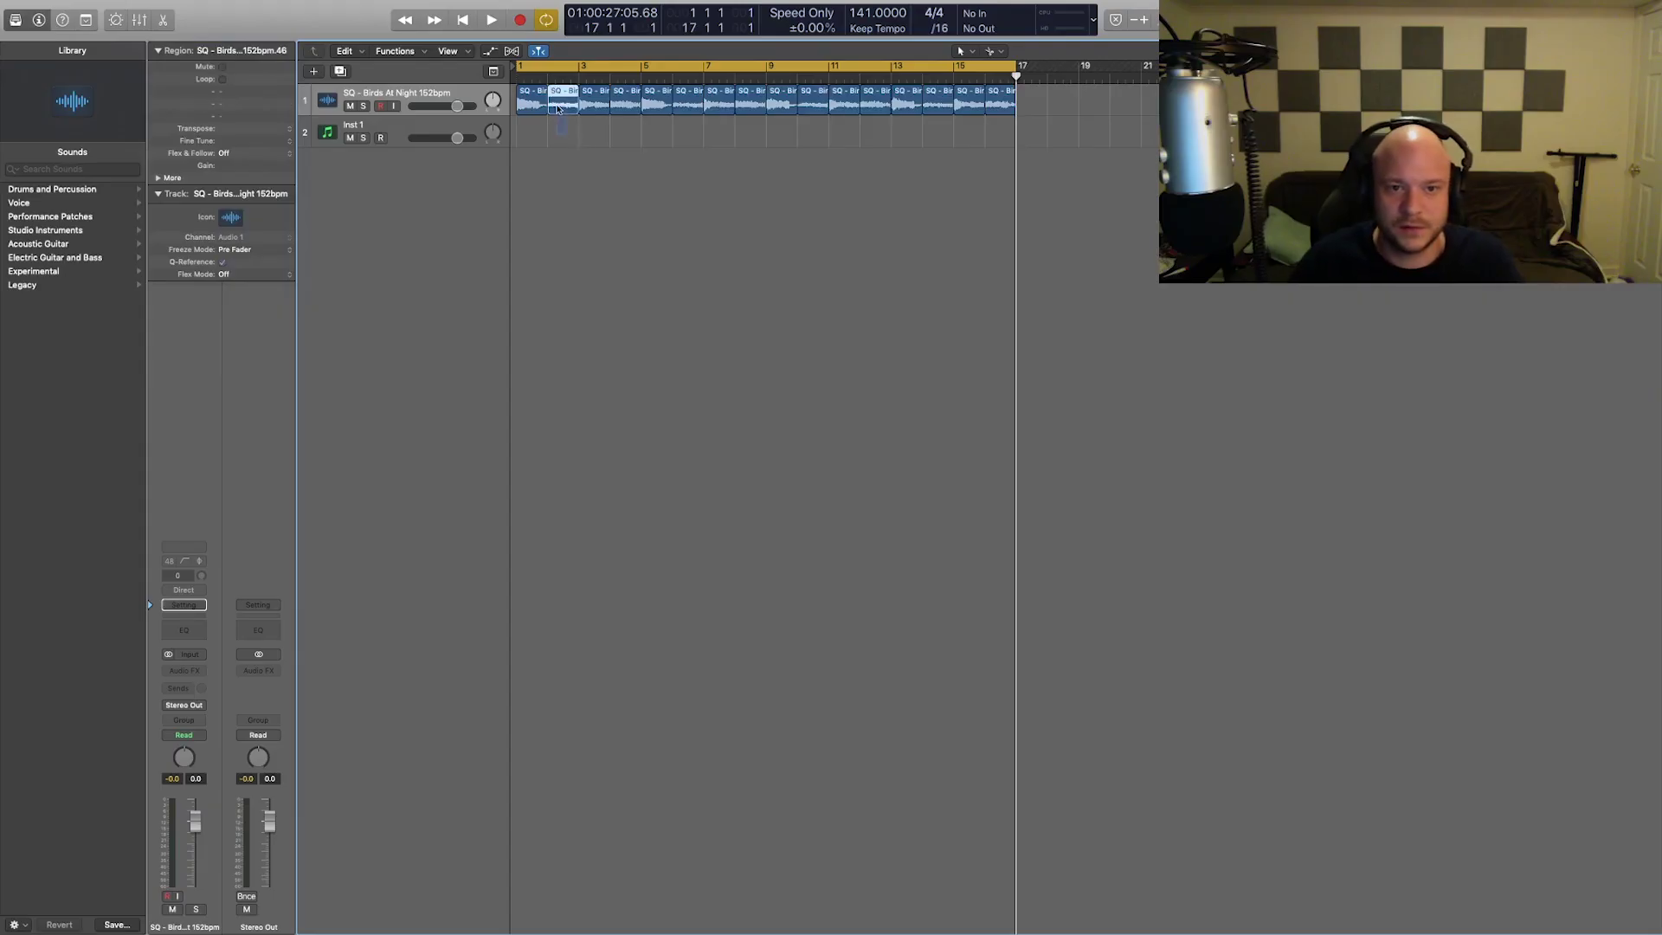
Select the alternating slices through bar 16 for reversing, then deselect them
{"action": "left_click", "coordinate": [688, 100], "text": "shift"}
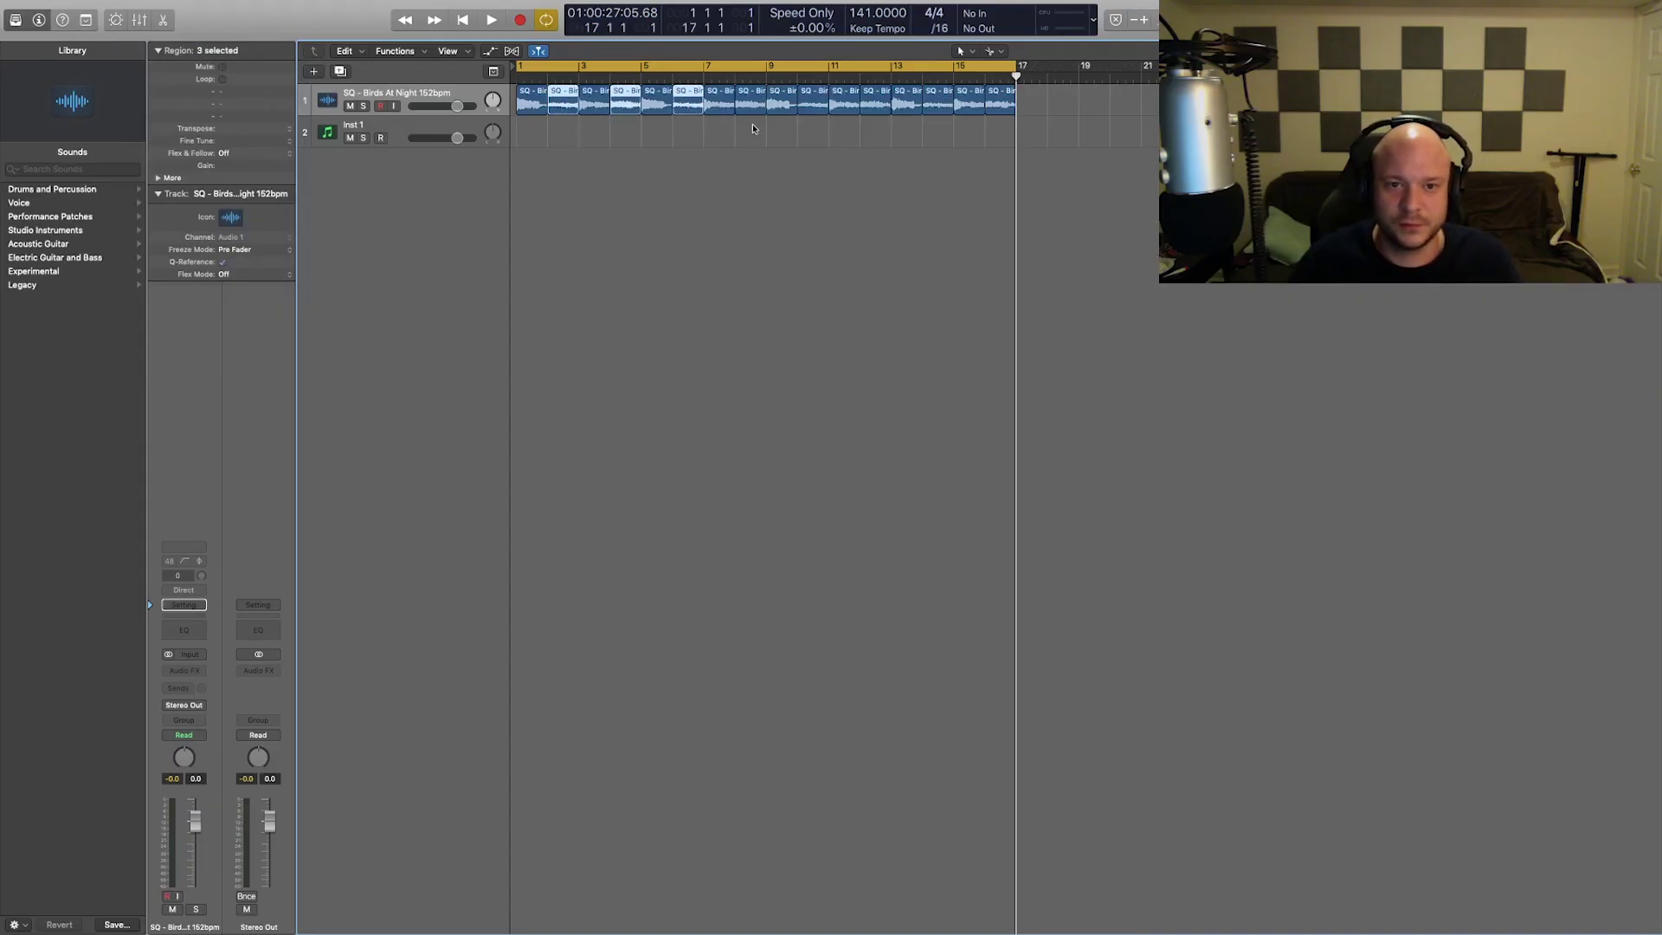
{"action": "left_click", "coordinate": [750, 99], "text": "shift"}
{"action": "left_click", "coordinate": [813, 100], "text": "shift"}
{"action": "left_click", "coordinate": [875, 100], "text": "shift"}
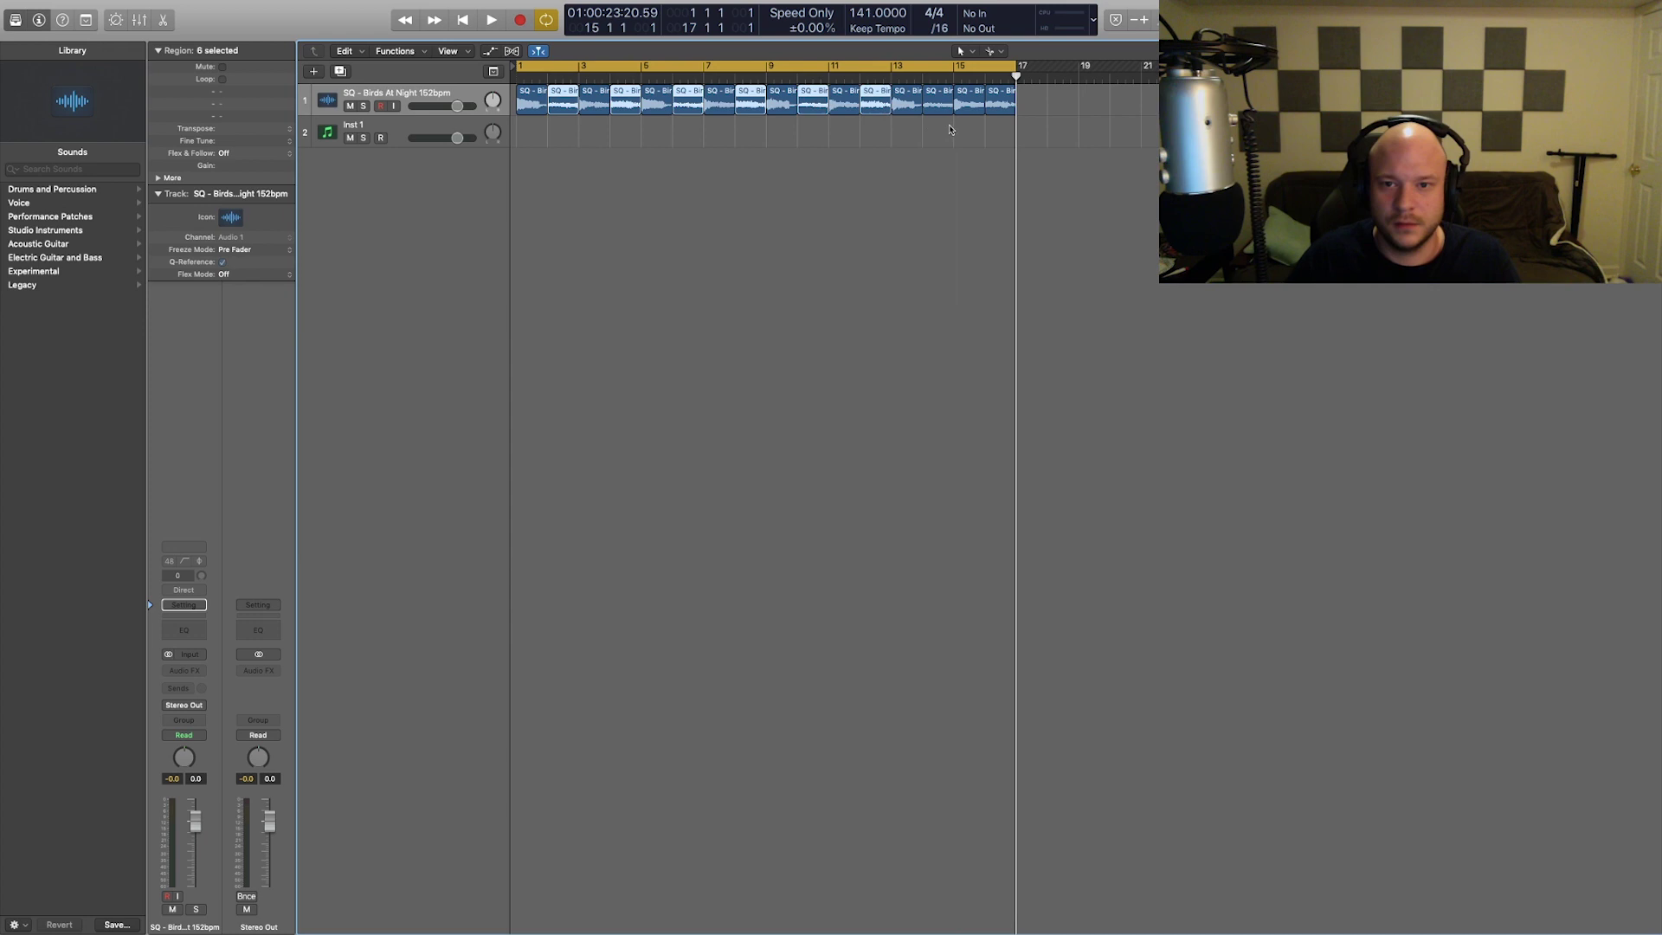
{"action": "left_click", "coordinate": [942, 108], "text": "shift"}
{"action": "left_click", "coordinate": [1008, 111], "text": "shift"}
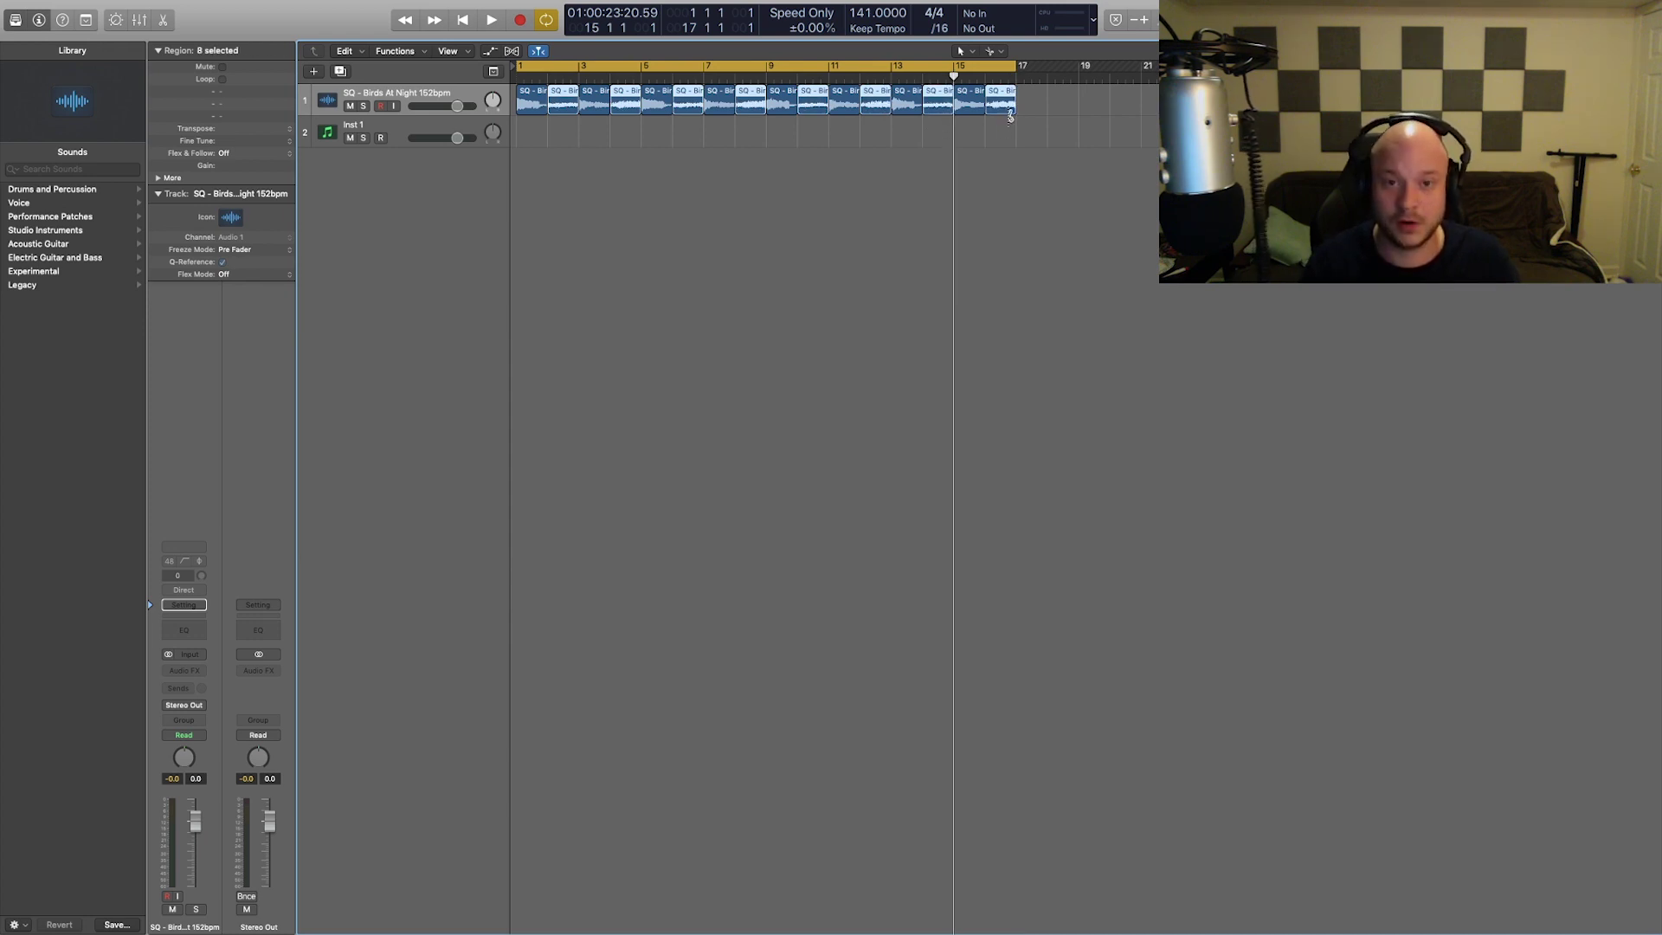
{"action": "left_click", "coordinate": [625, 159]}
Audition the chopped loop from the start, then select all 16 slices
{"action": "key", "text": "Return"}
{"action": "key", "text": "space"}
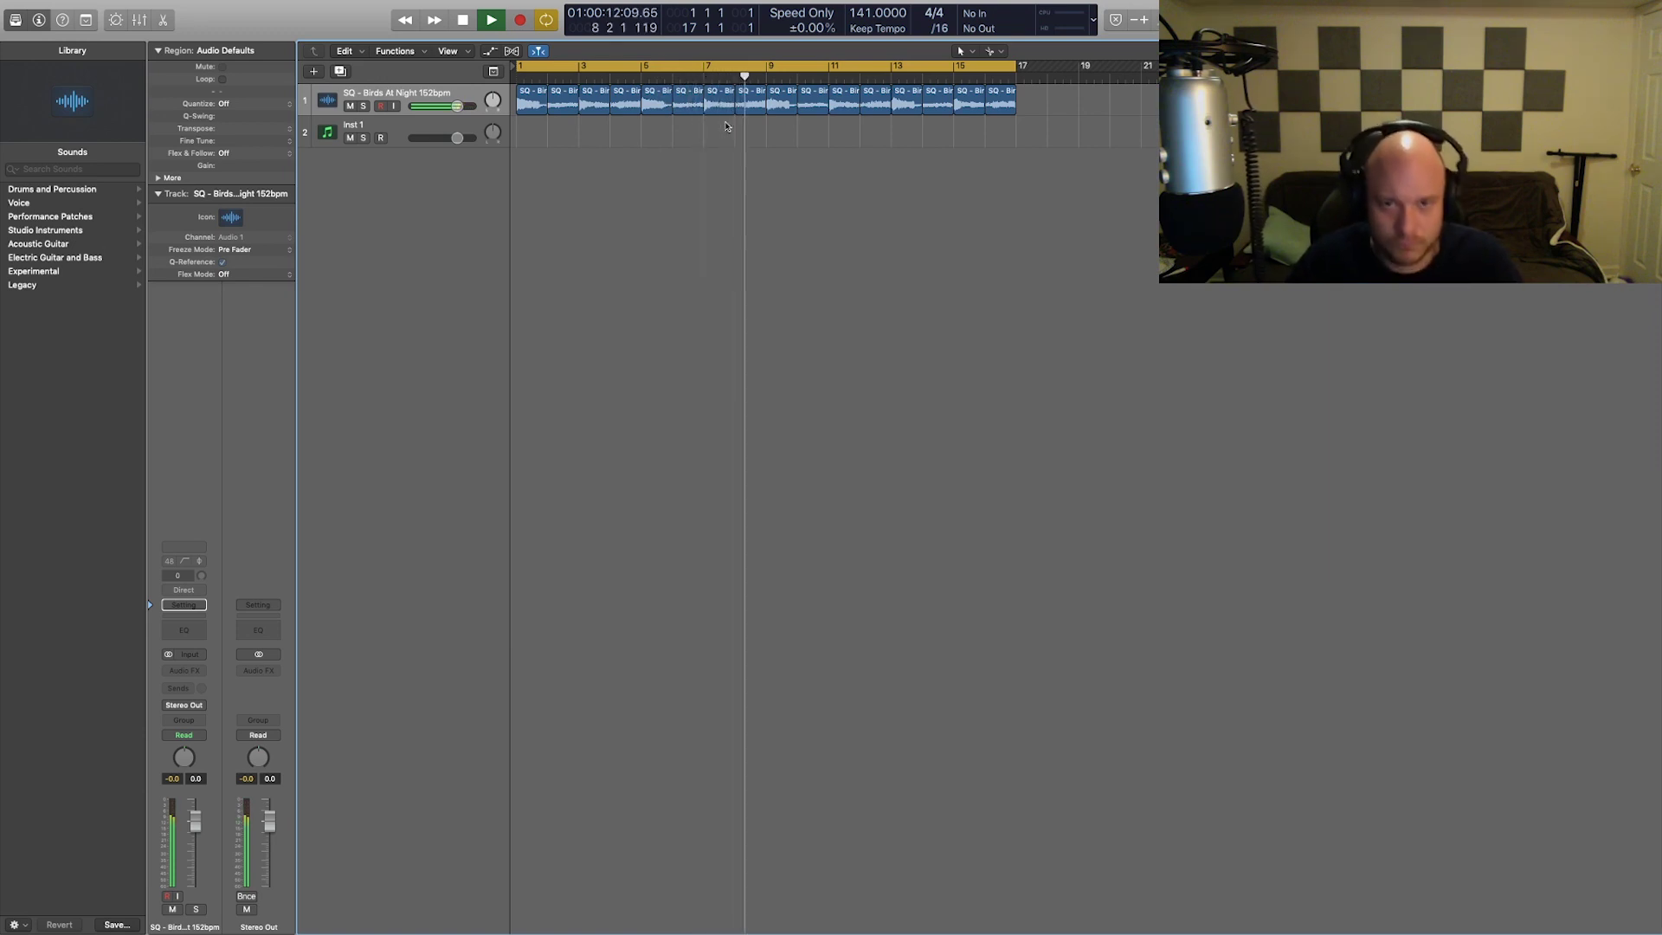
{"action": "key", "text": "space"}
{"action": "key", "text": "super+a"}
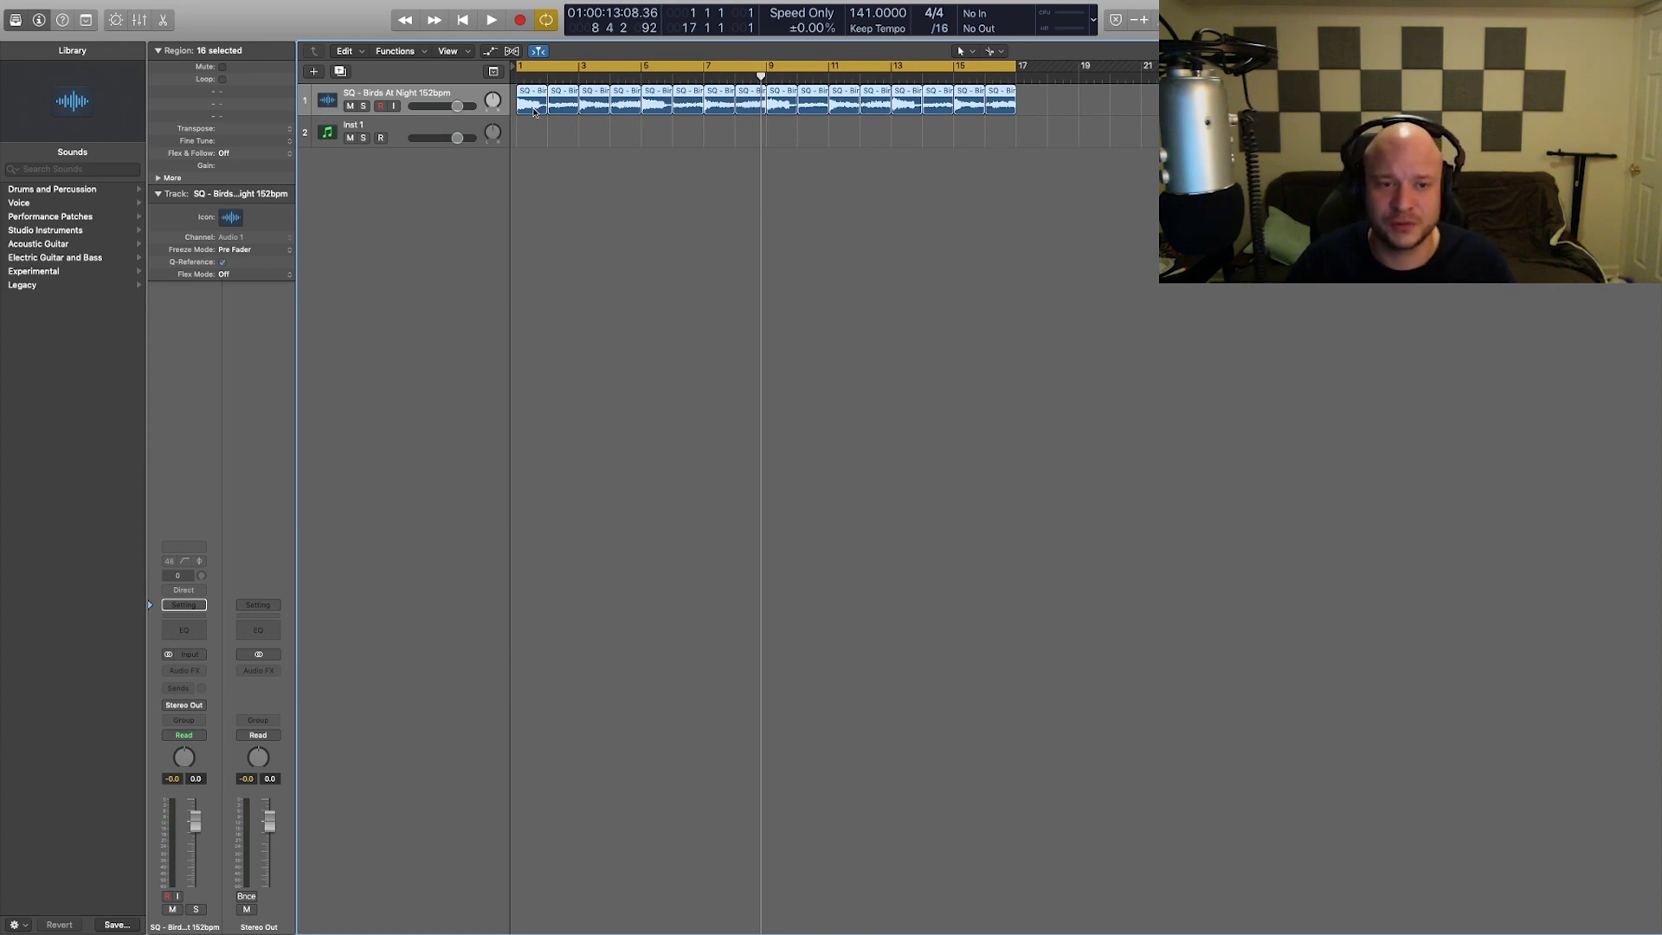
Bounce the slices in place to a new track, then solo and play it
{"action": "right_click", "coordinate": [534, 111]}
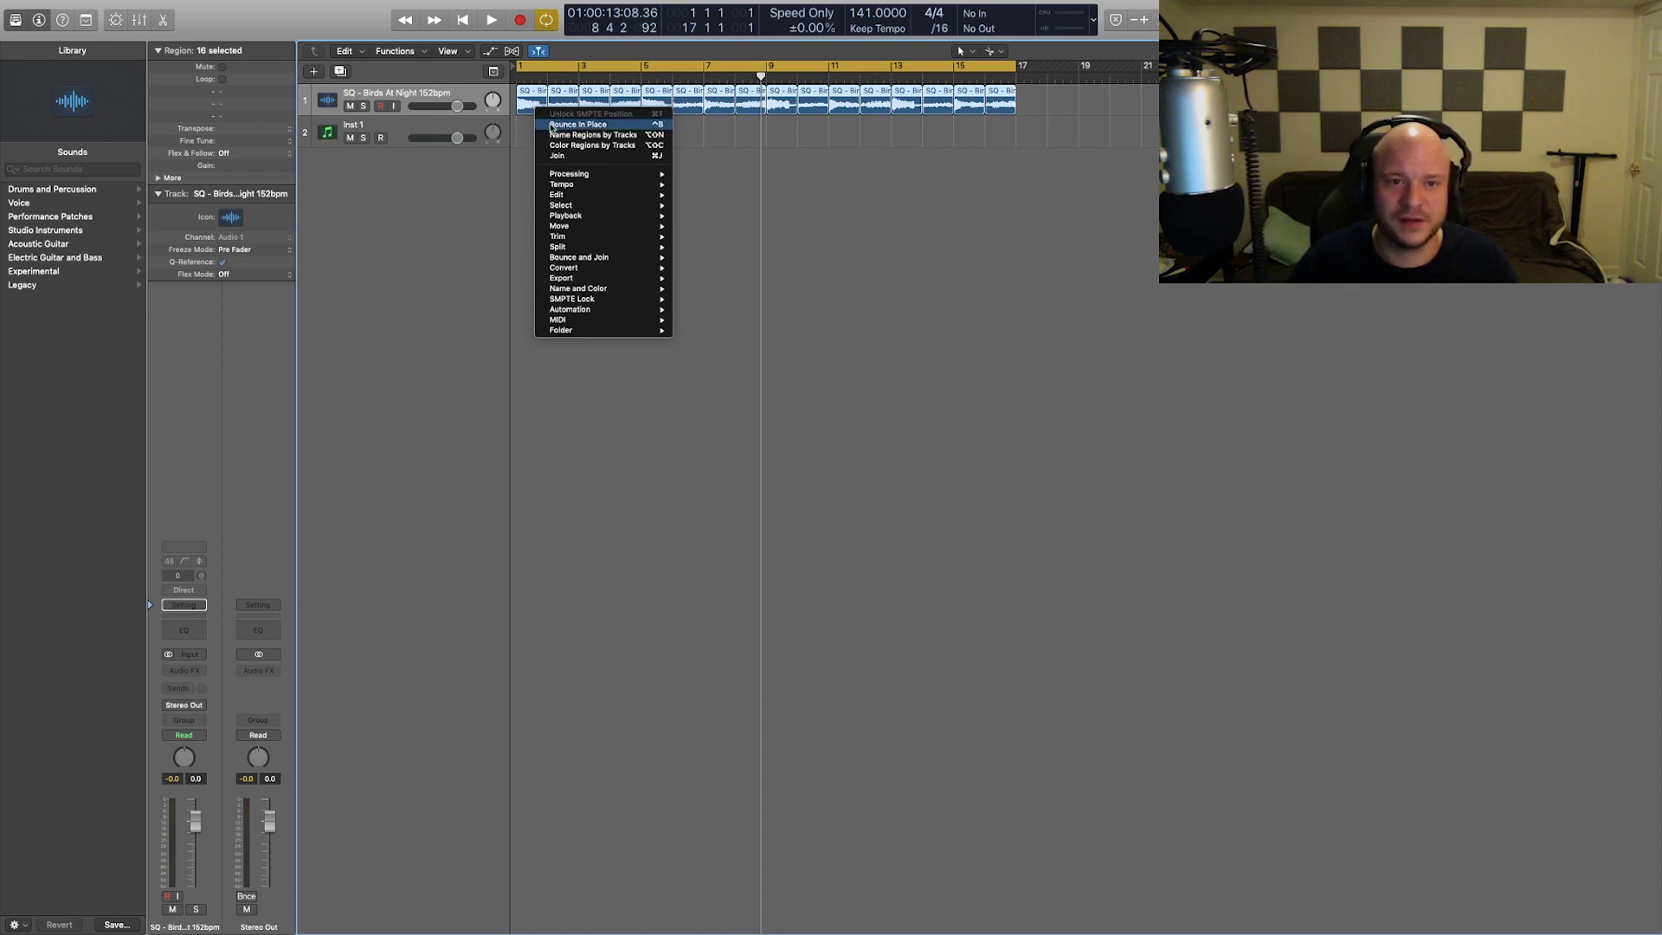
{"action": "left_click", "coordinate": [551, 127]}
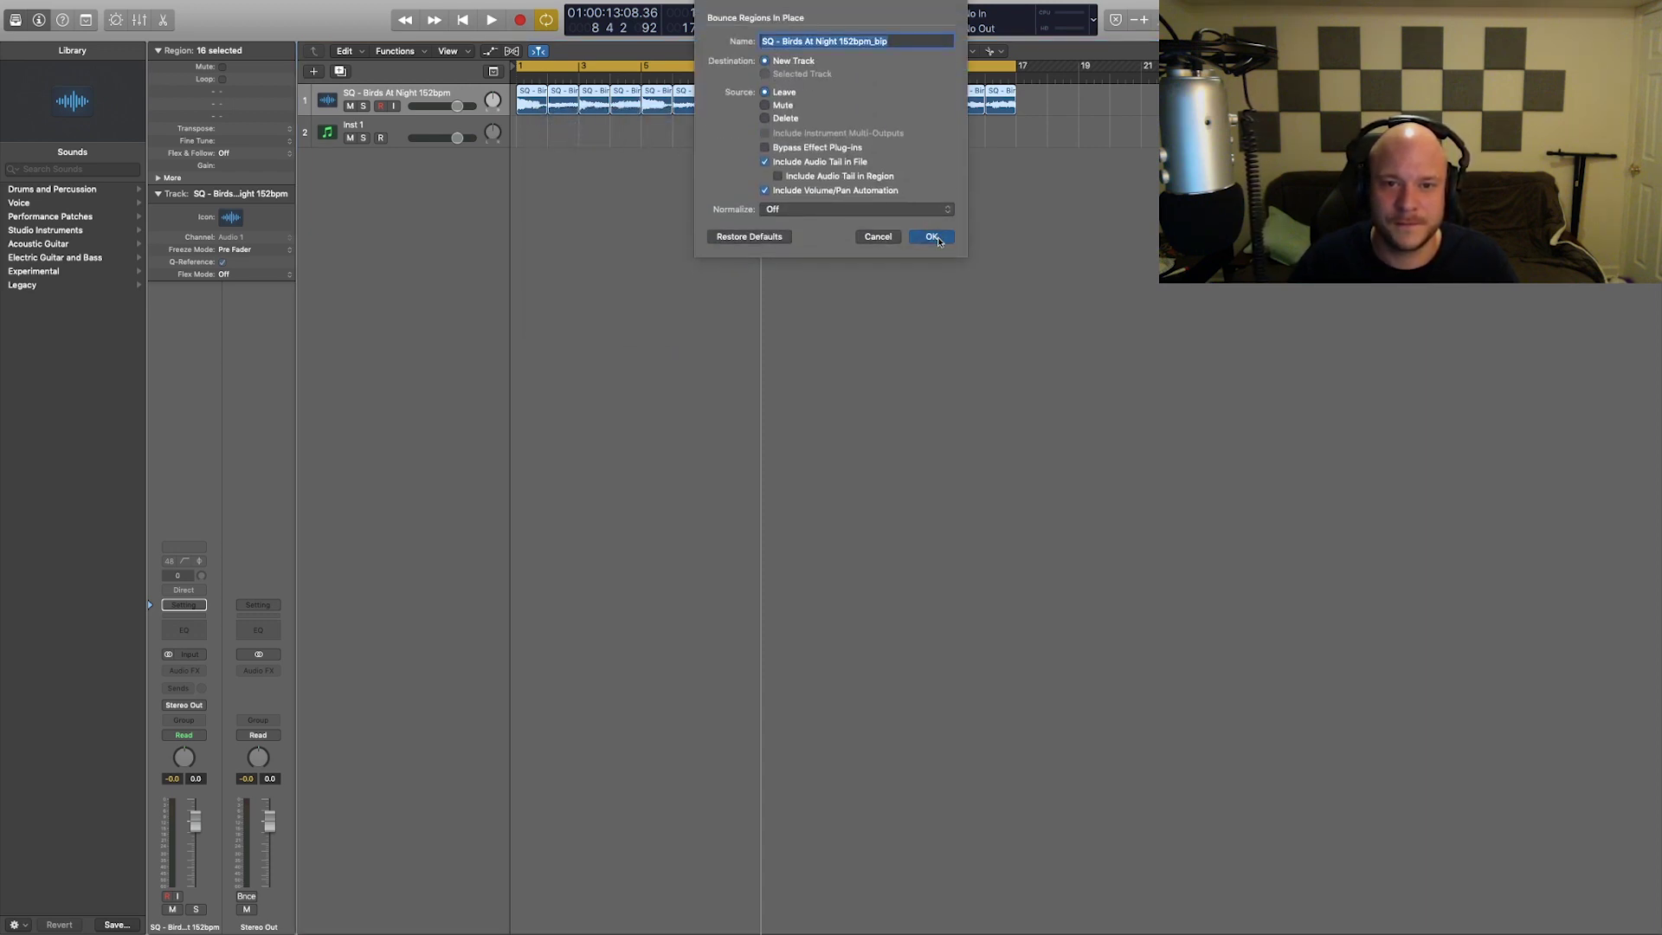
{"action": "left_click", "coordinate": [937, 238]}
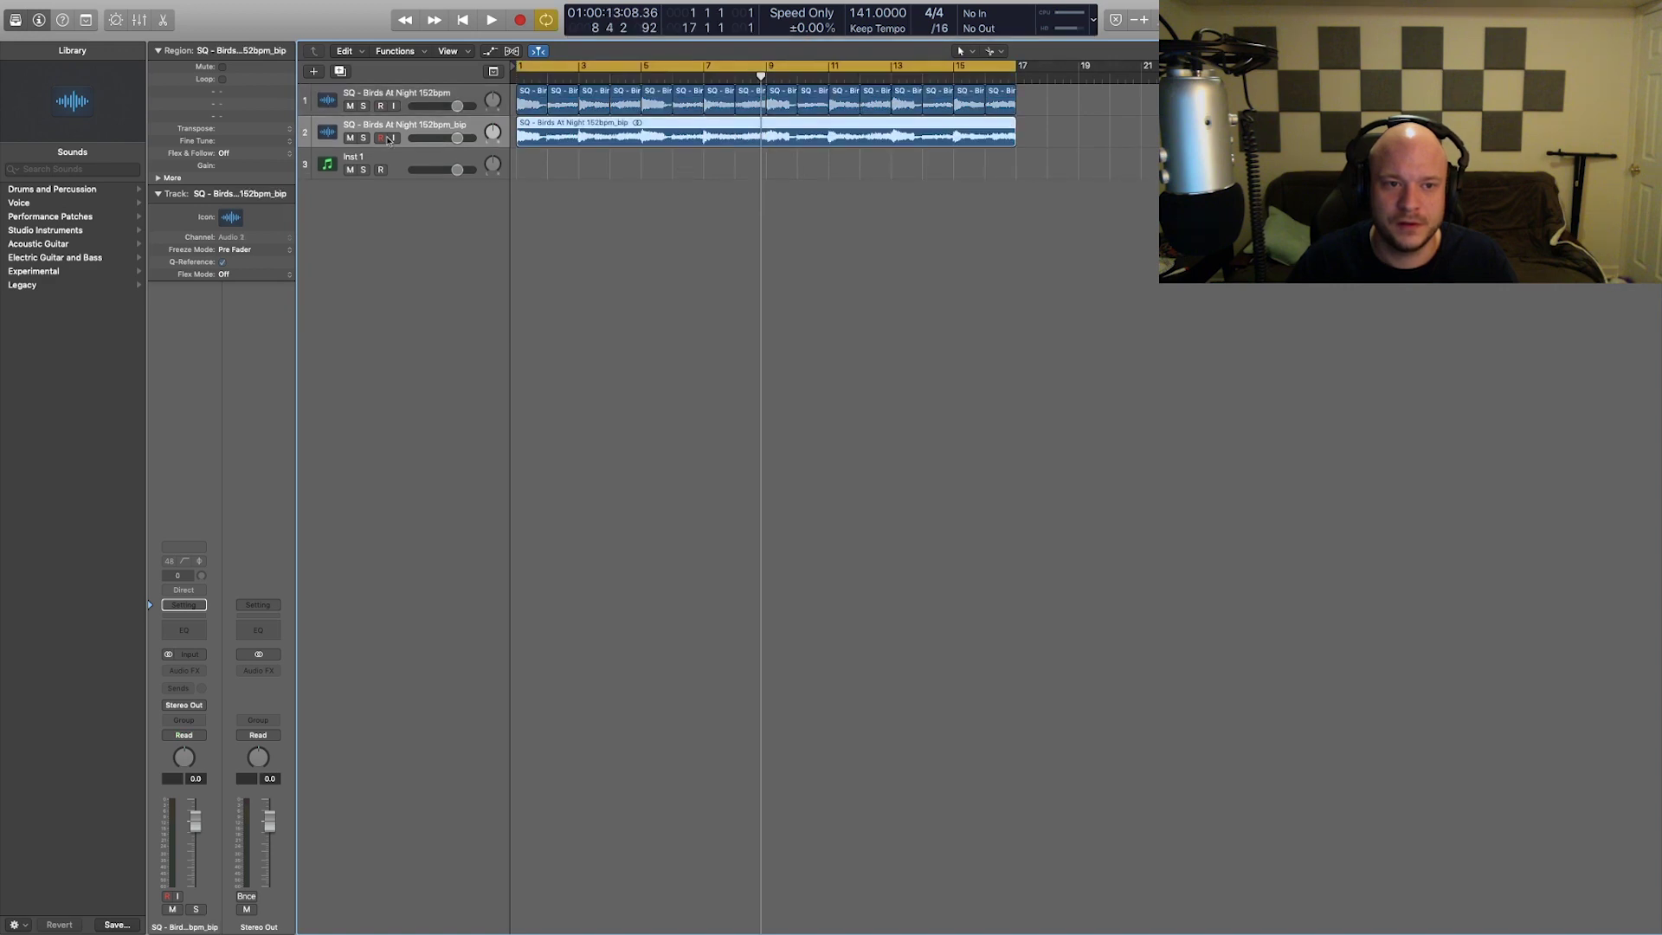
{"action": "left_click", "coordinate": [364, 137]}
{"action": "key", "text": "space"}
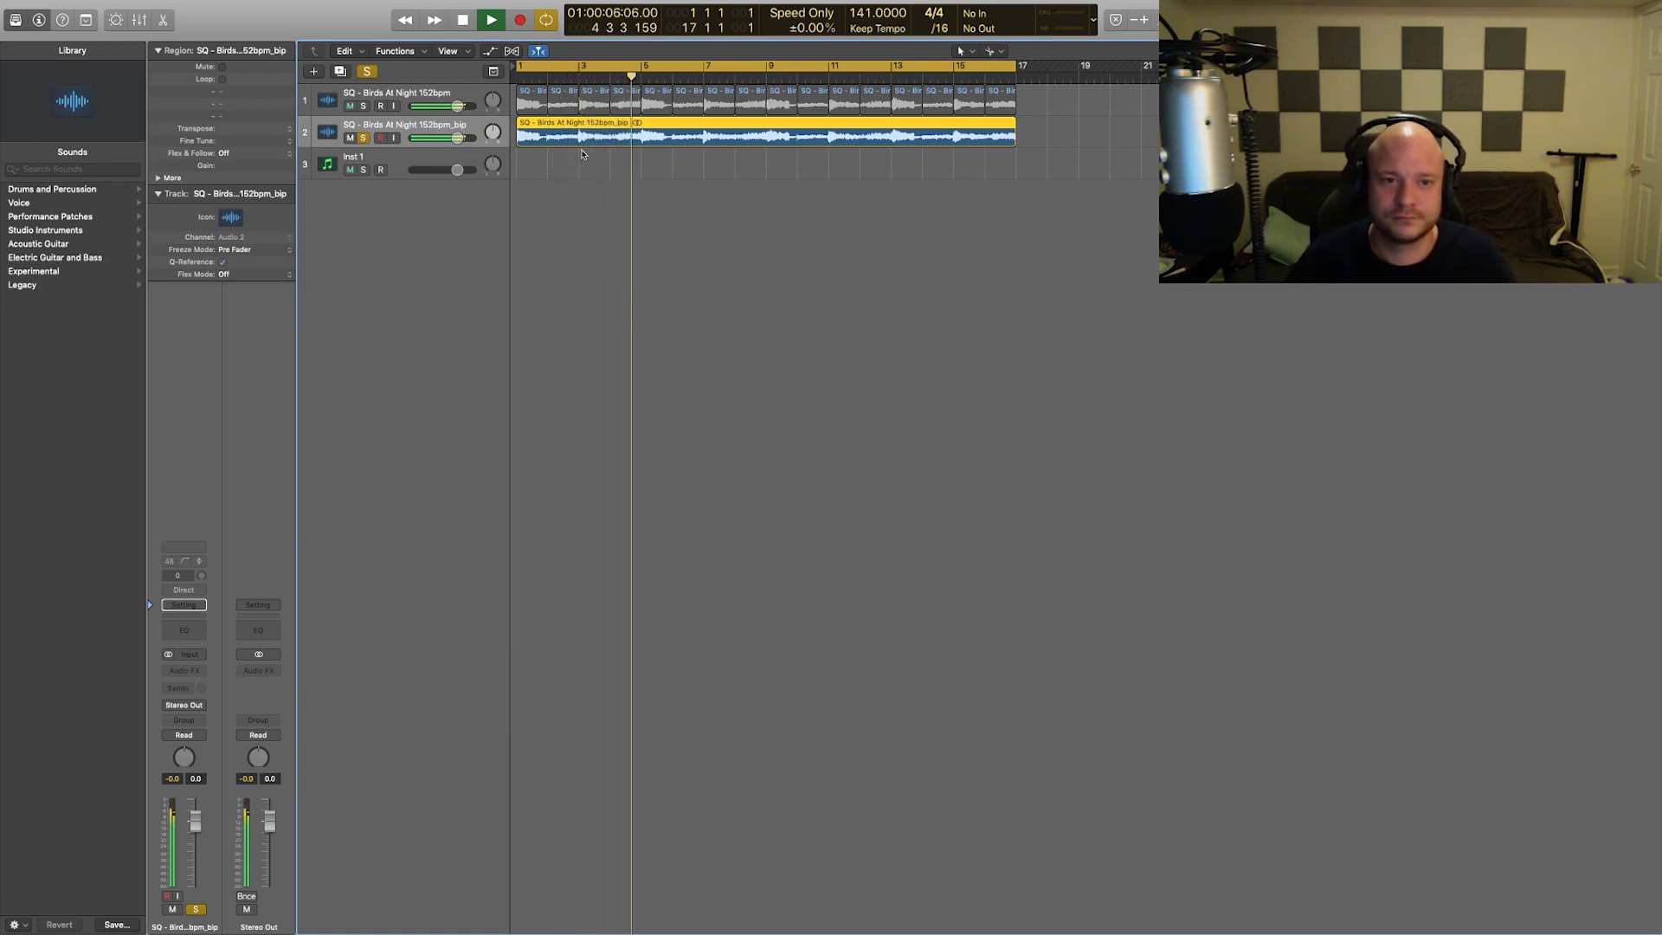
Stop playback of the soloed bounced track just before bar 5
{"action": "key", "text": "space"}
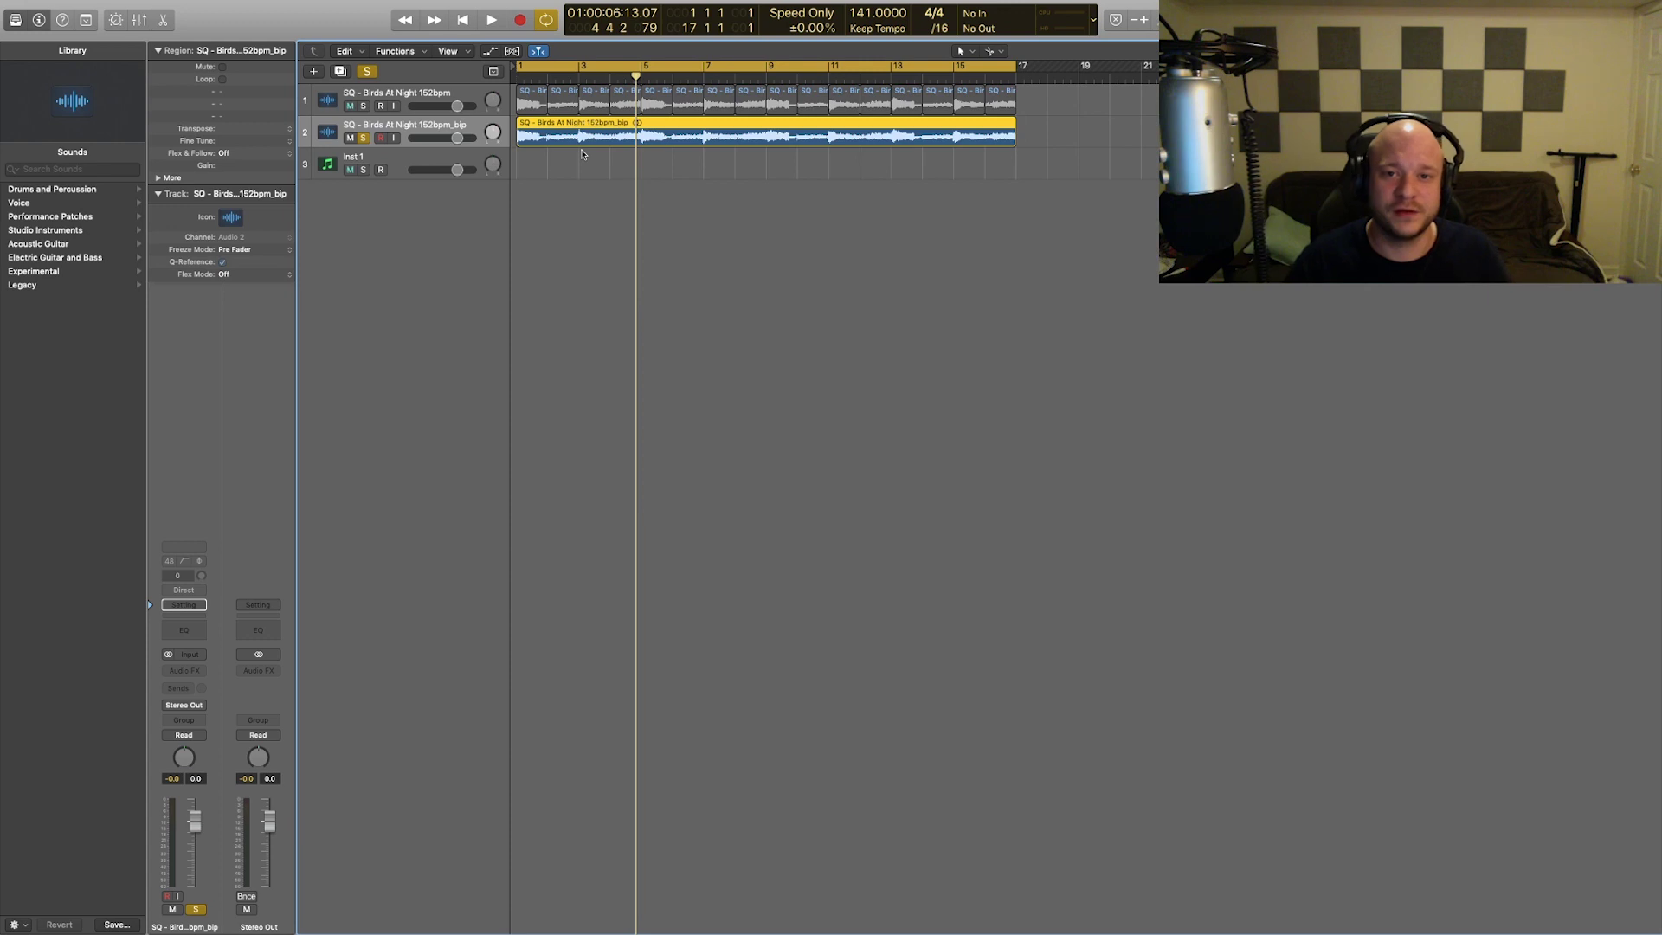